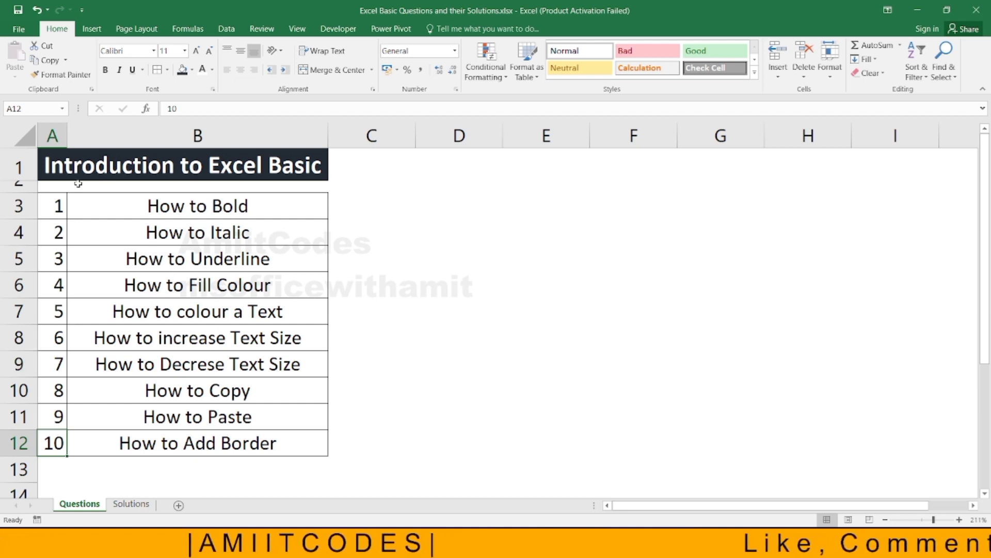
Look over the question list on the Questions sheet and select the How to Bold question
left_click_drag(61, 204, 50, 456)
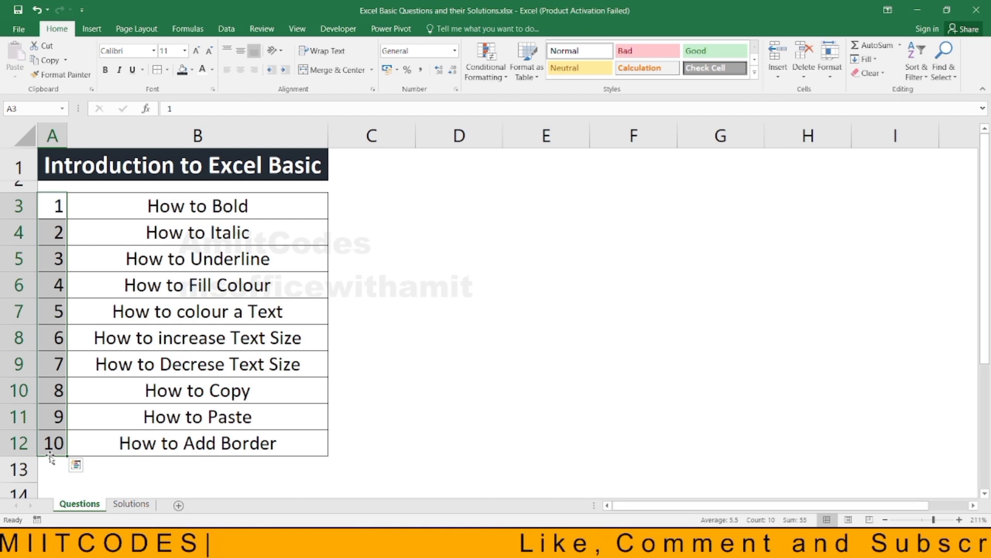
left_click(176, 205)
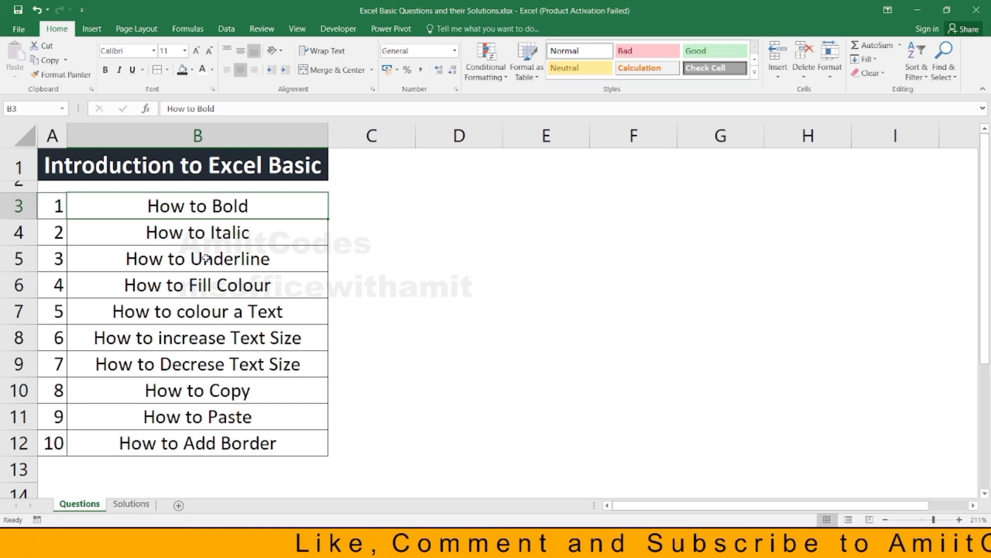
left_click_drag(214, 214, 184, 456)
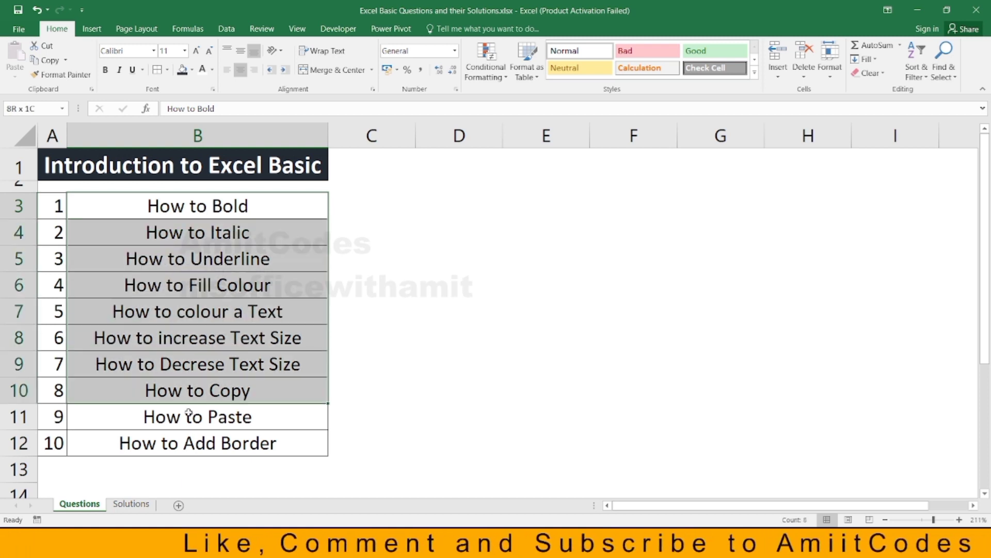
left_click(184, 454)
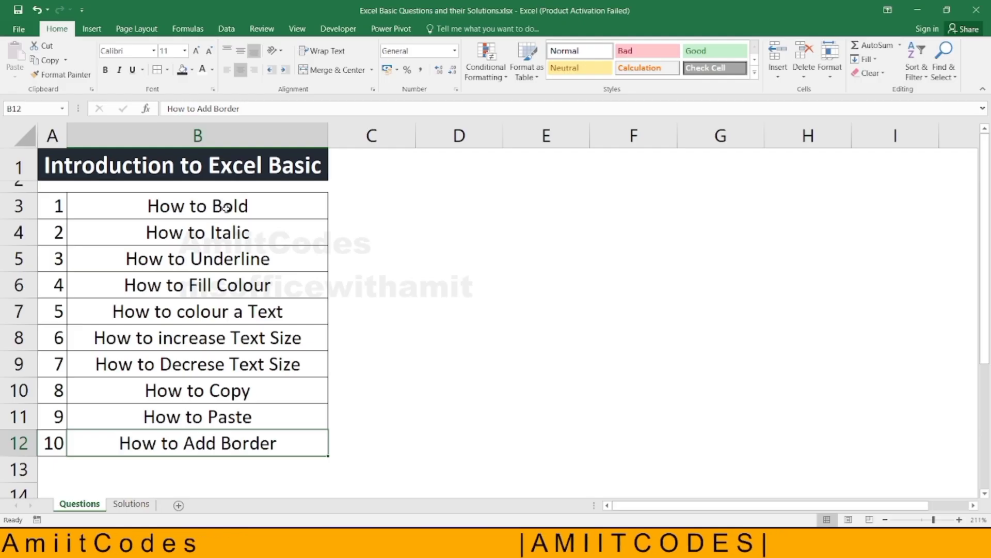
left_click(103, 201)
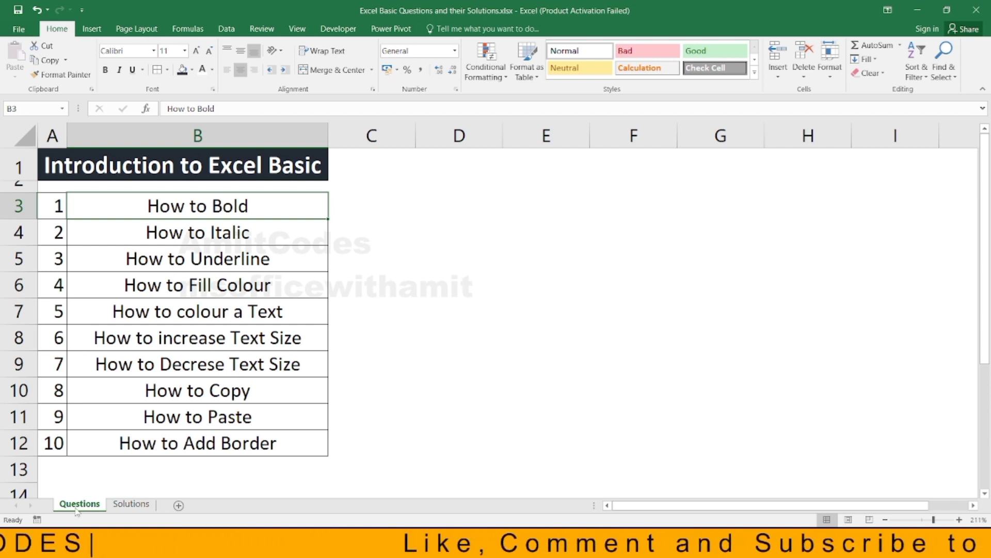
Make the AmiitCodes entries A2:A21 on the Solutions sheet bold
left_click(137, 506)
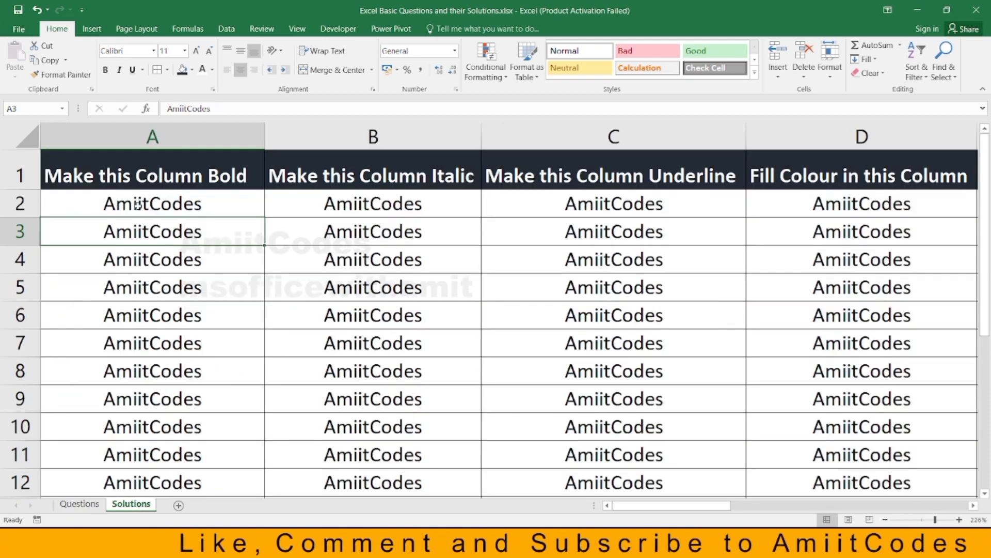
mouse_move(138, 204)
left_mouse_down()
mouse_move(156, 464)
mouse_move(122, 351)
mouse_move(141, 413)
left_mouse_up()
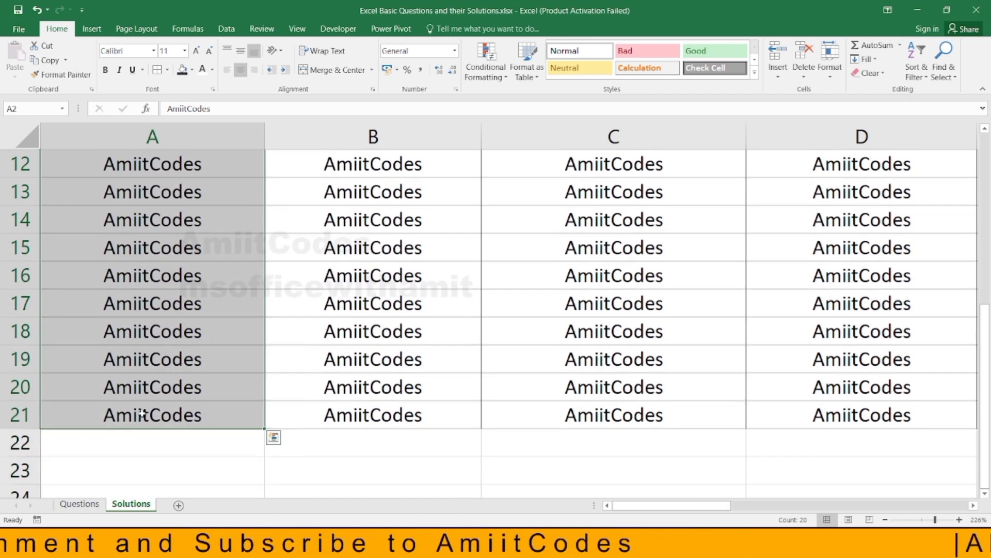
key("ctrl+b")
scroll(149, 196, "up", 4)
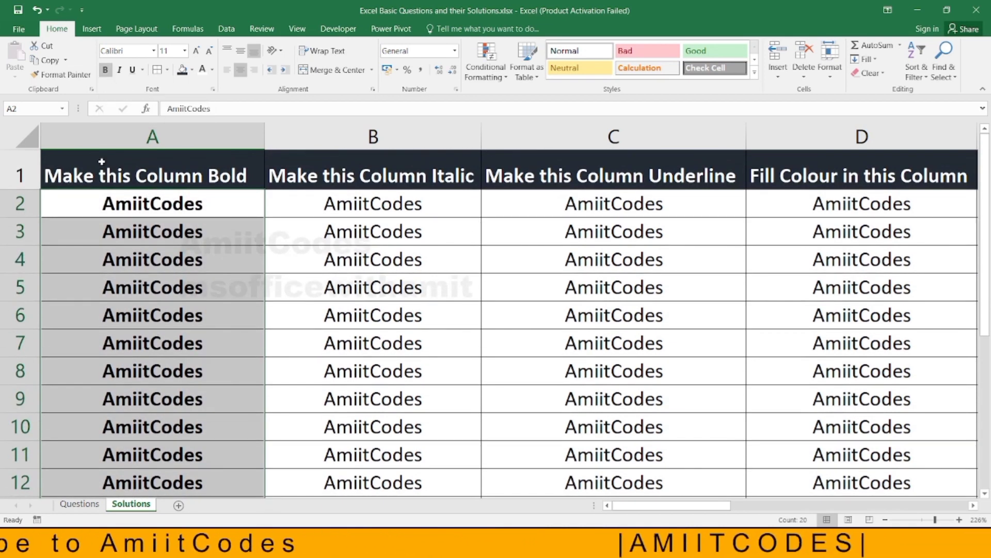
left_click(90, 176)
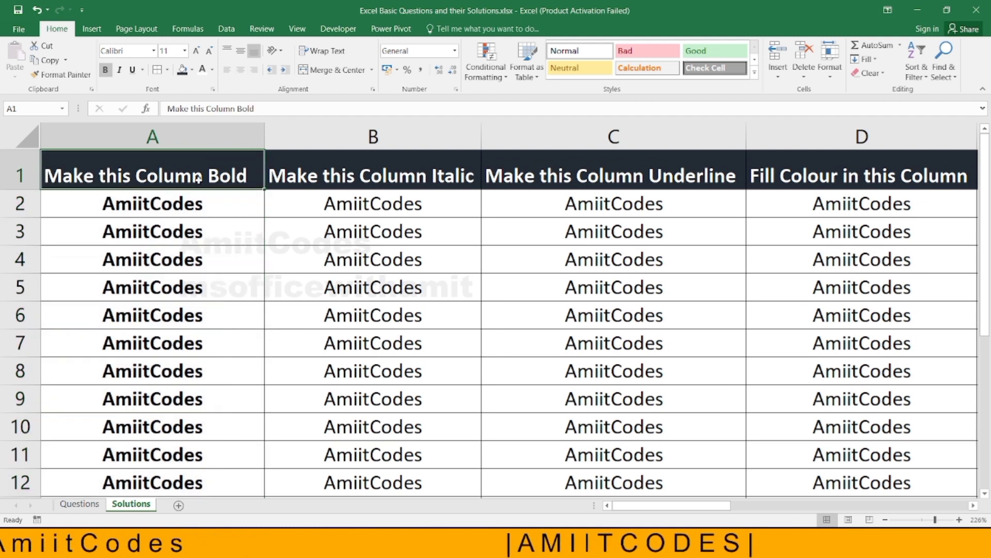
left_click(144, 208)
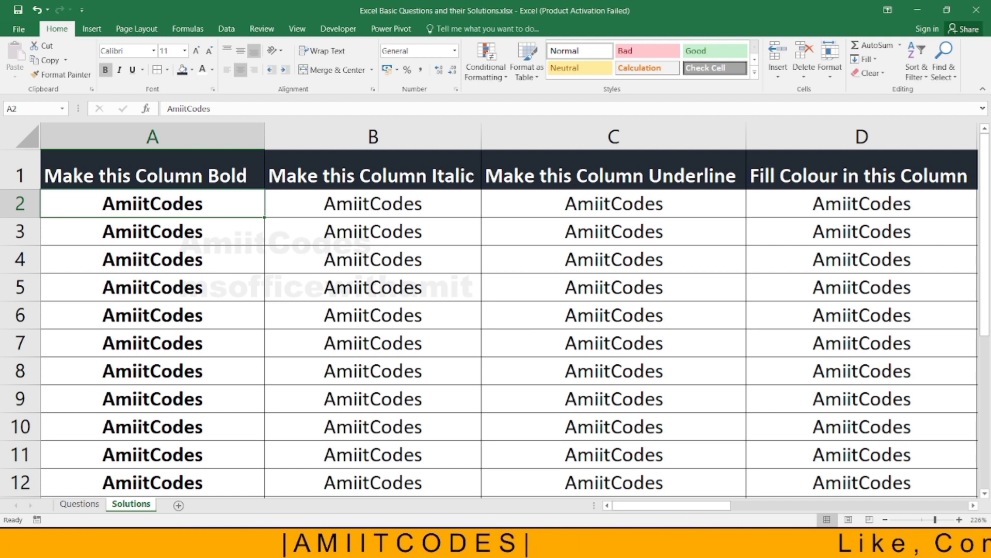
Give the How to Bold question in B3 a red font colour
left_click(83, 504)
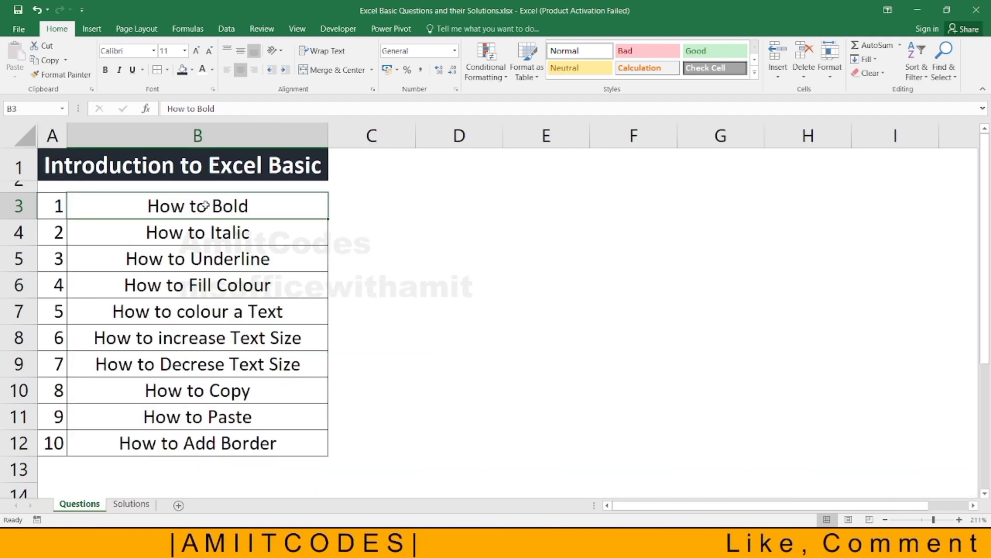
left_click(211, 69)
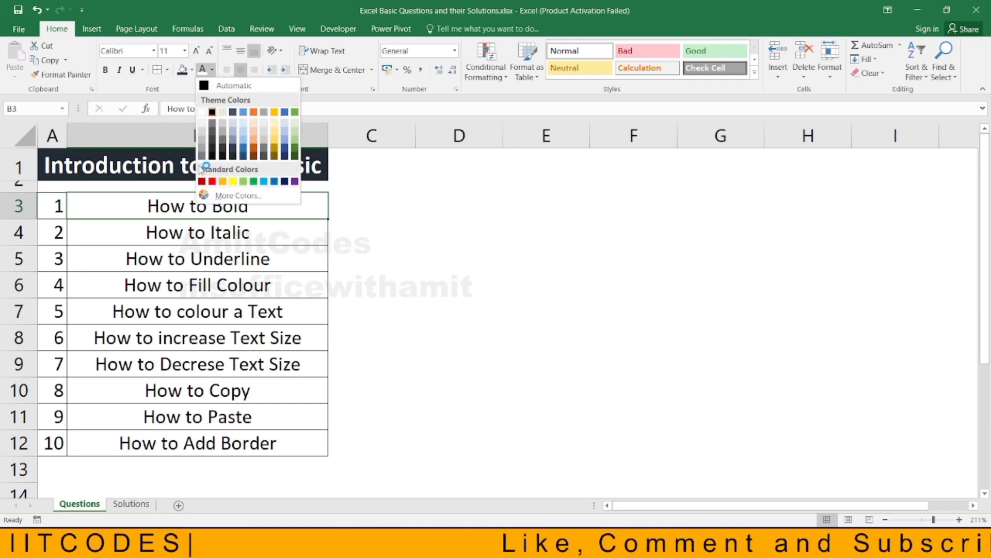
left_click(212, 180)
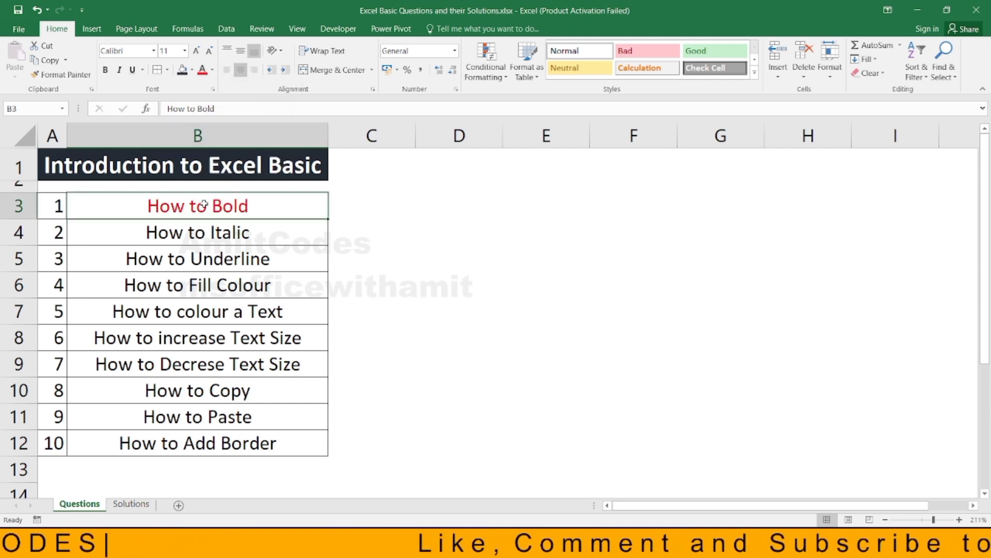
left_click(197, 234)
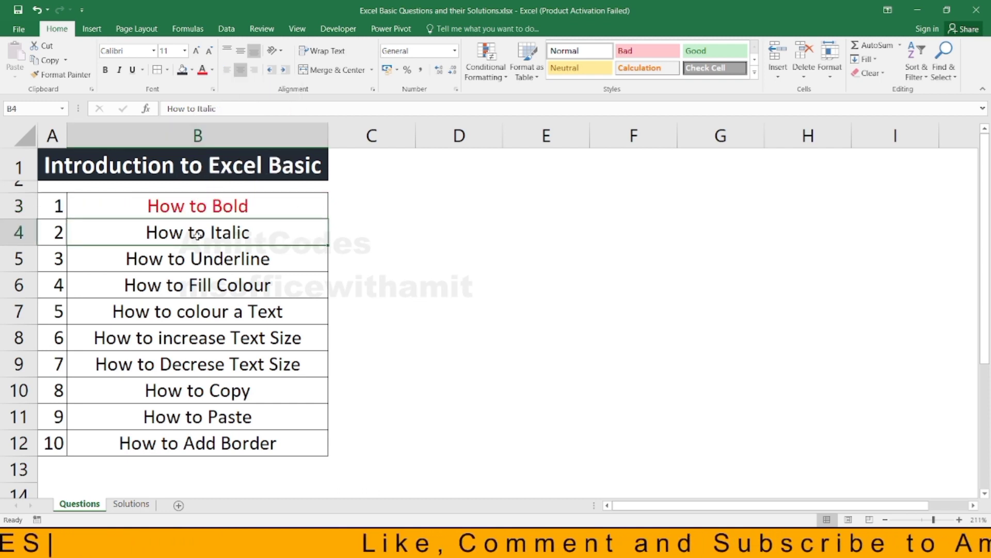
Italicise the AmiitCodes entries B2:B21 on the Solutions sheet
left_click(130, 503)
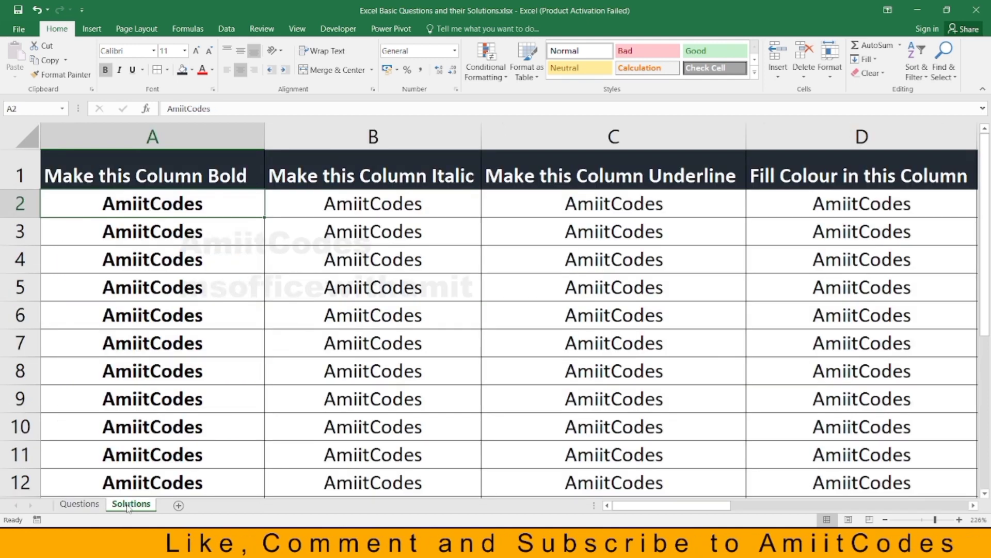
left_click(415, 201)
key("ctrl+shift+Down")
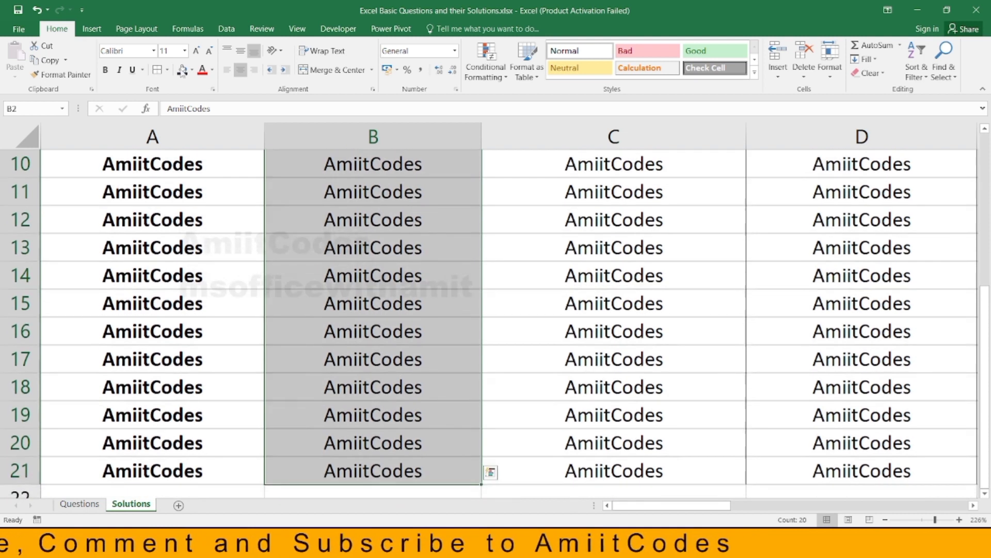
left_click(120, 71)
scroll(340, 202, "up", 3)
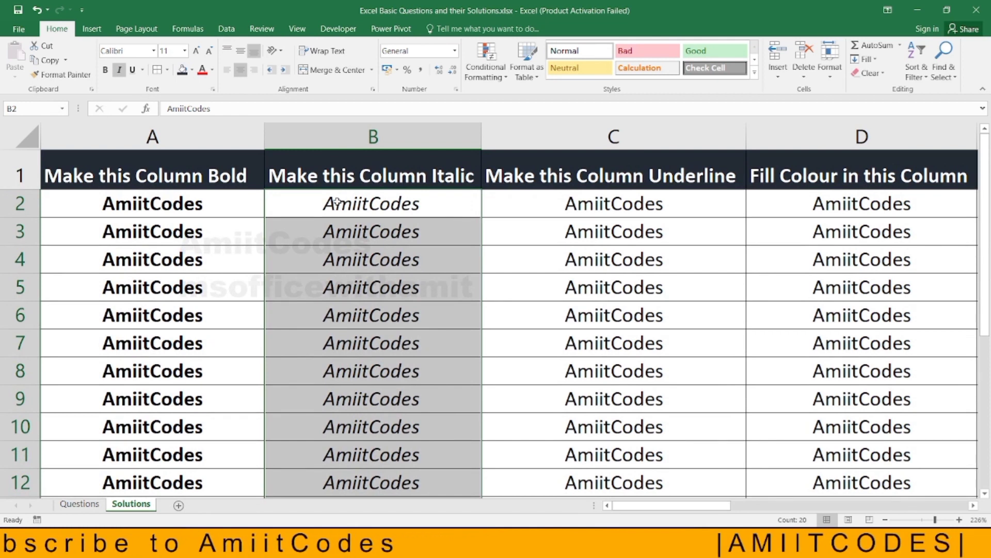
left_click(336, 201)
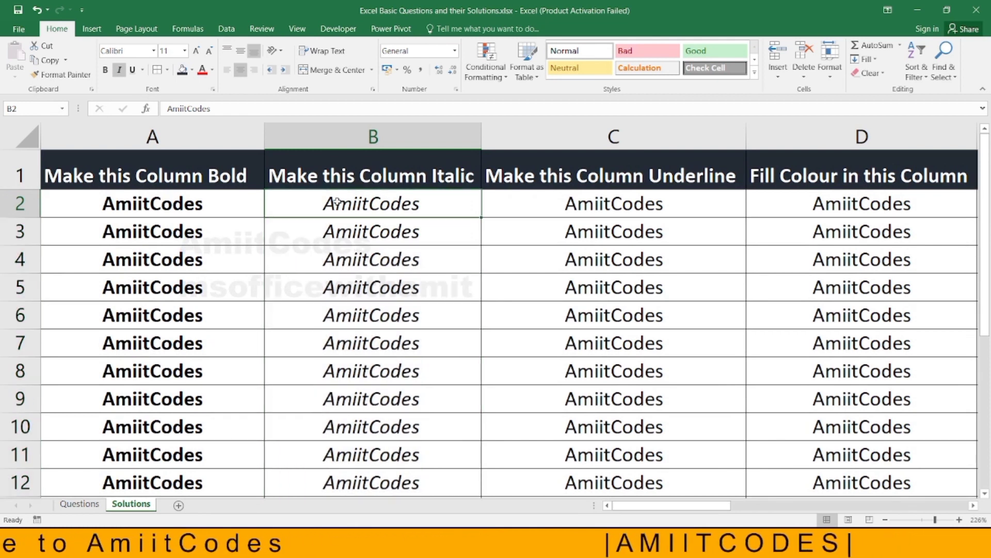
Give the How to Italic question in B4 a red font colour
left_click(75, 506)
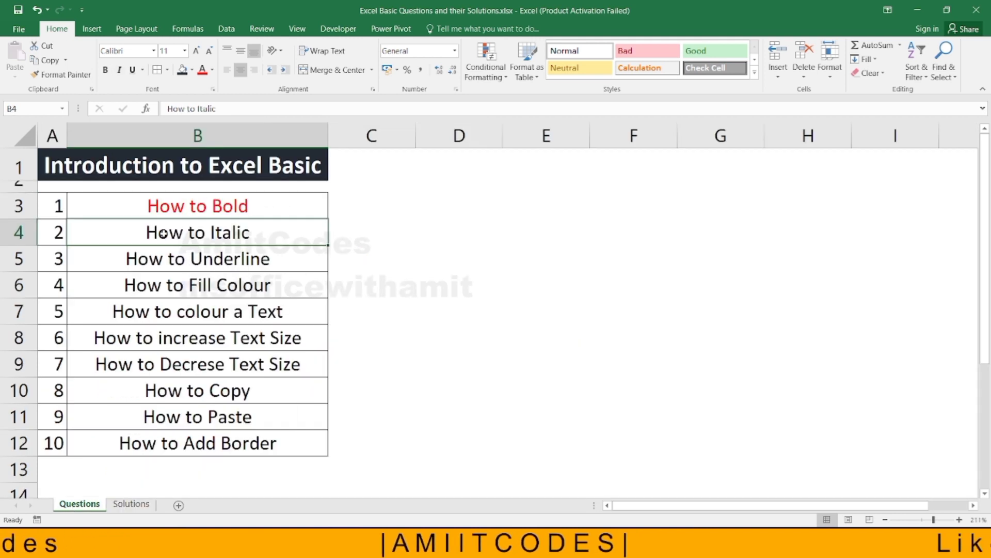
left_click(202, 70)
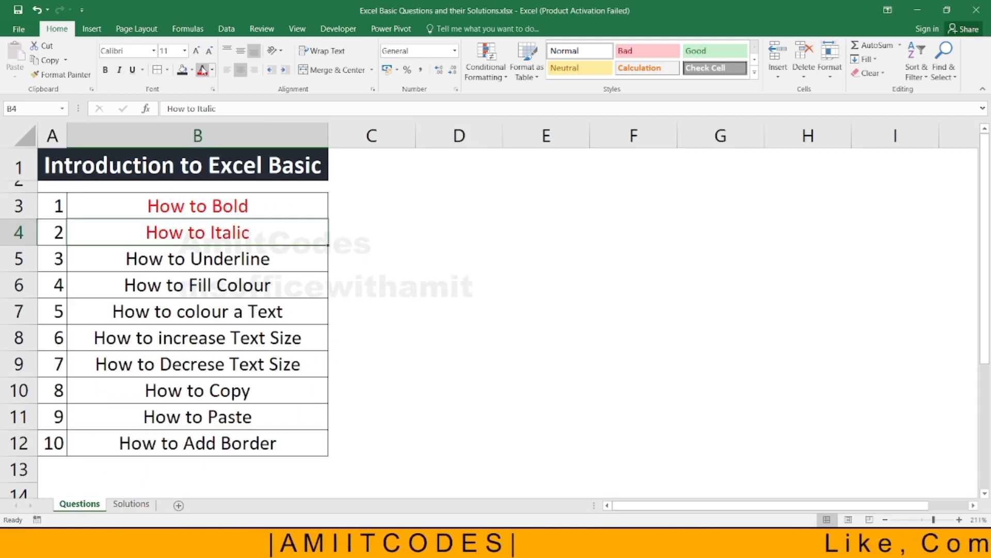
left_click(157, 260)
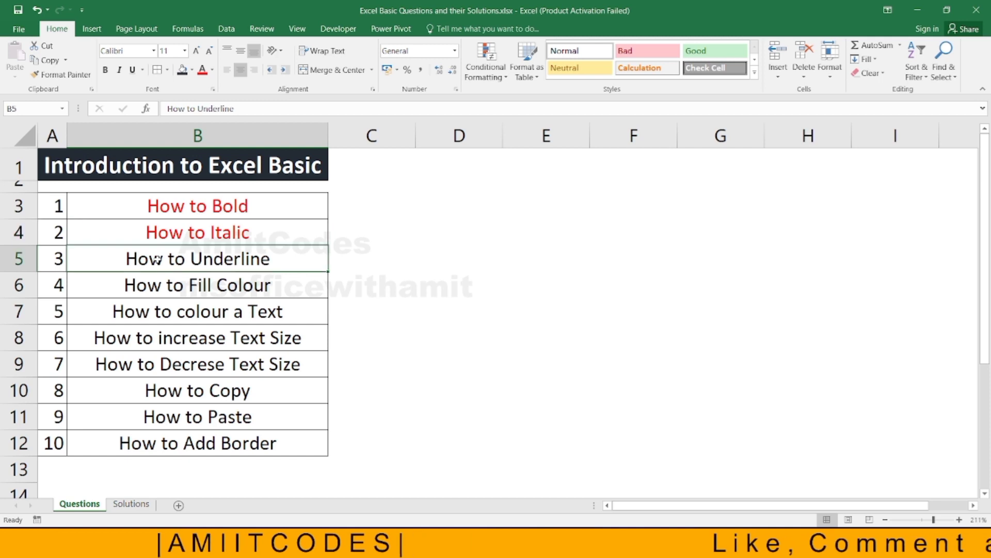
Underline the AmiitCodes entries C2:C21 on the Solutions sheet
left_click(132, 503)
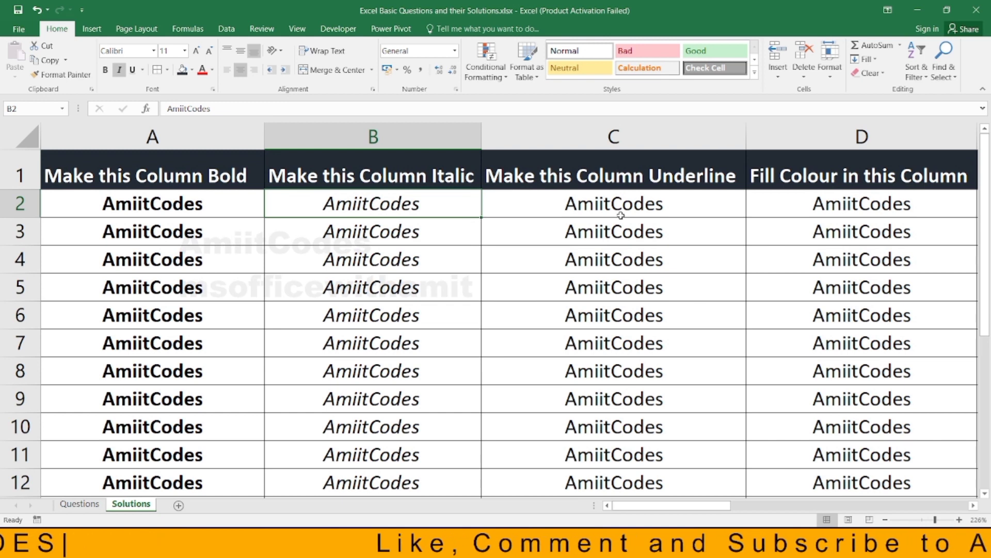
left_click(602, 205)
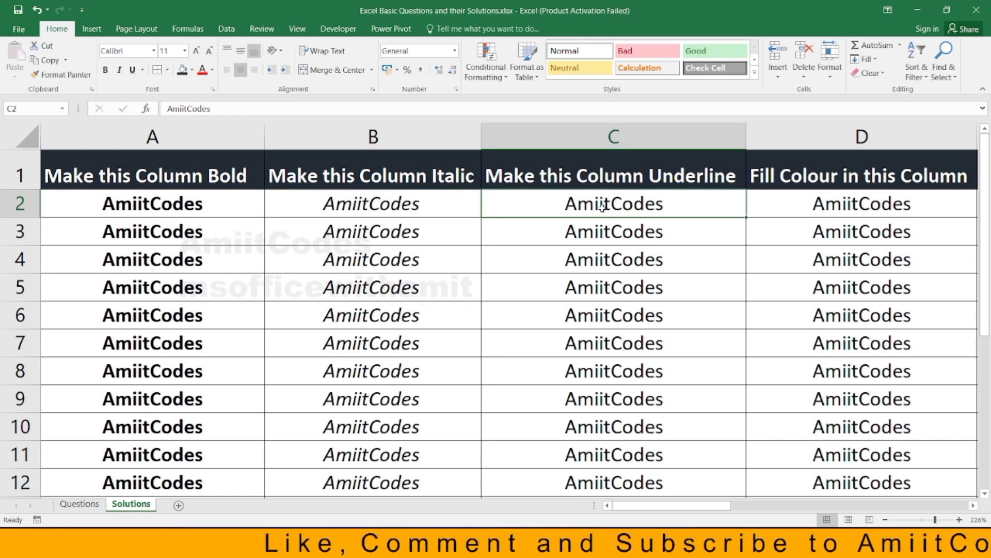
key("ctrl+shift+Down")
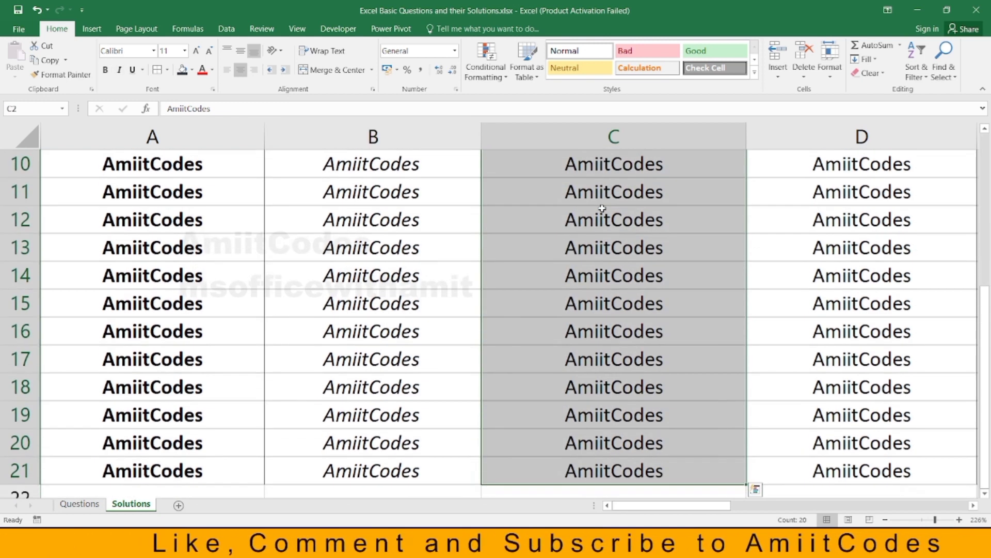
left_click(136, 72)
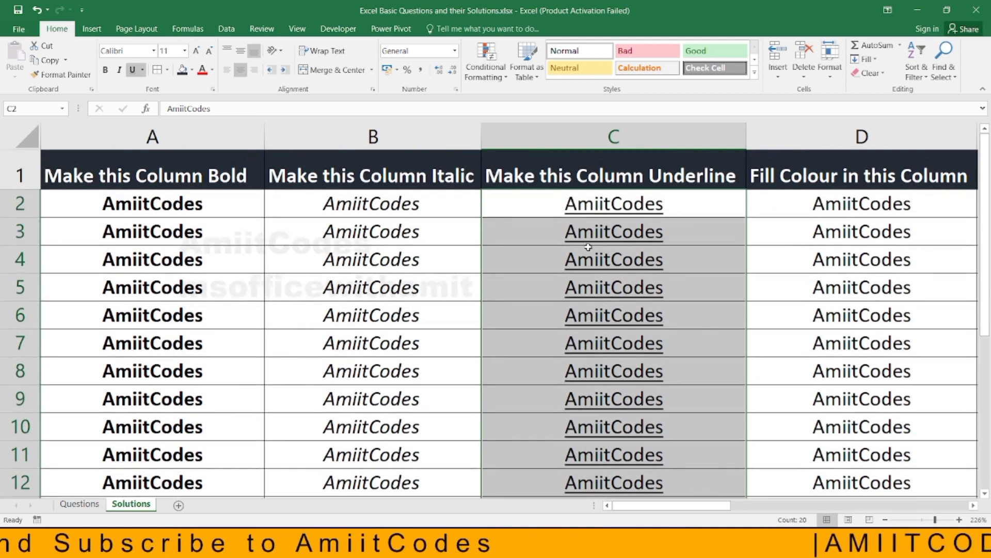
Give the How to Underline question in B5 a red font colour
left_click(77, 503)
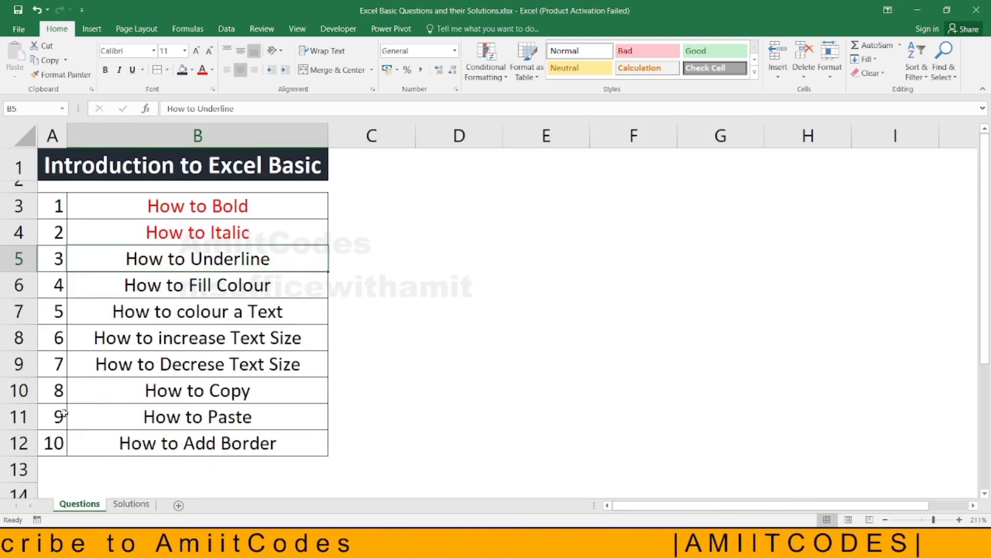
left_click(202, 70)
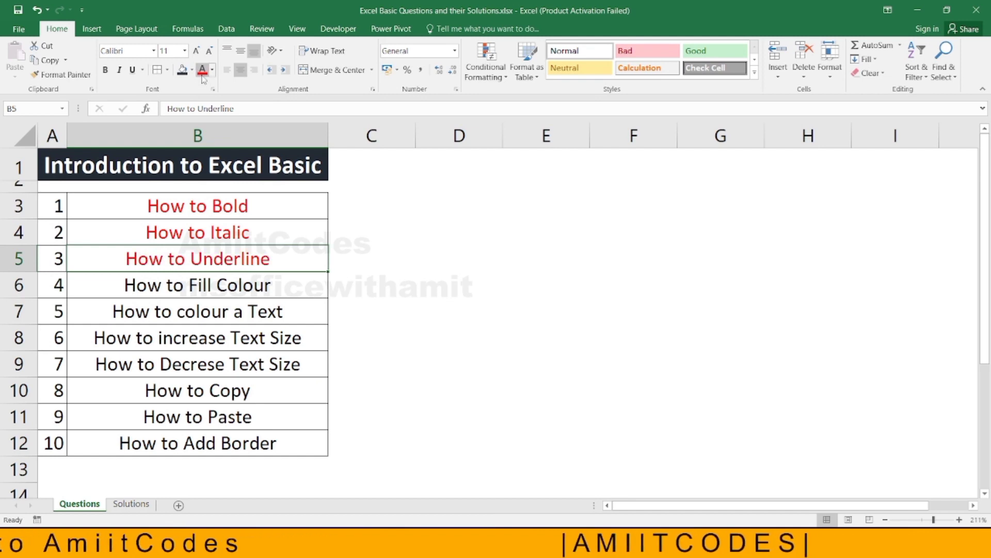
left_click(156, 282)
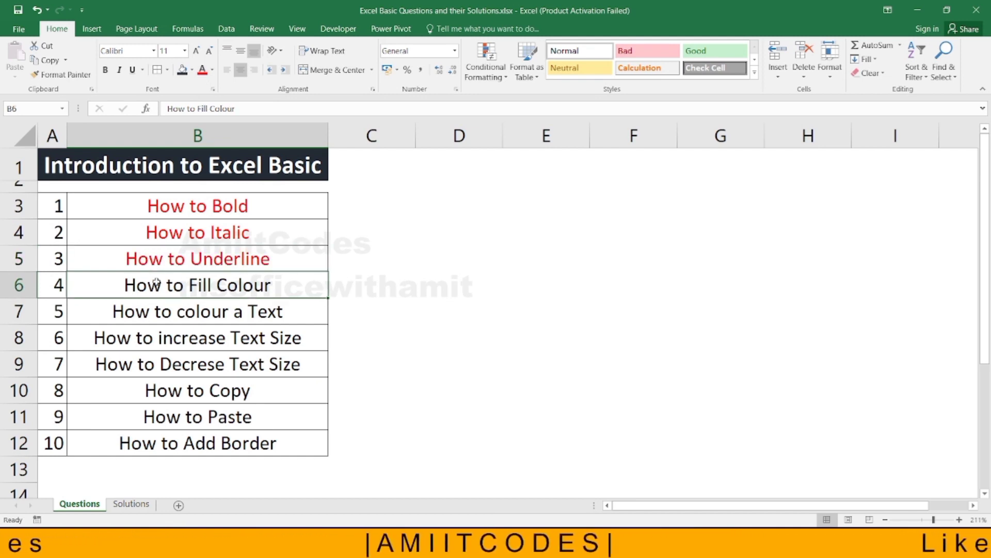
Fill the cells D2:D21 on the Solutions sheet with yellow
left_click(131, 504)
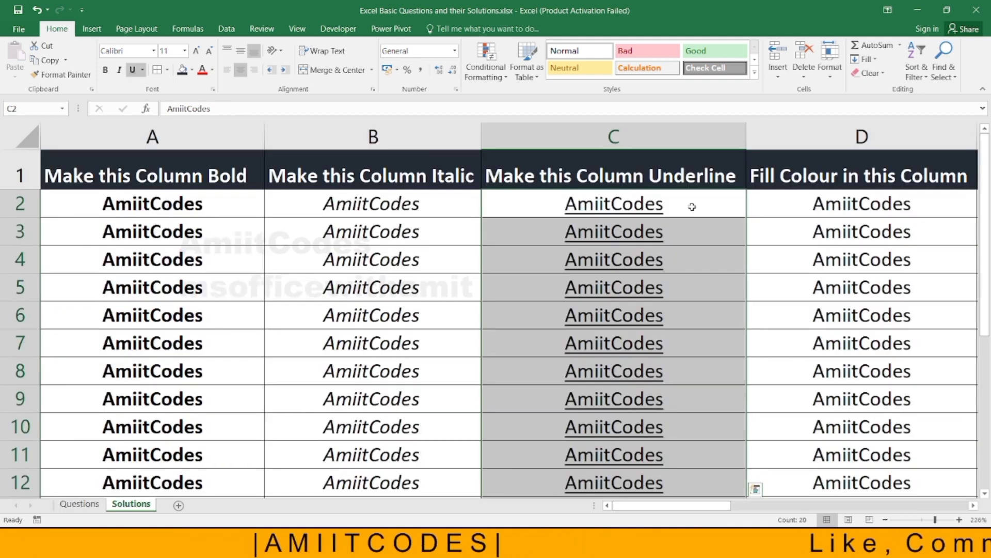
key("Right")
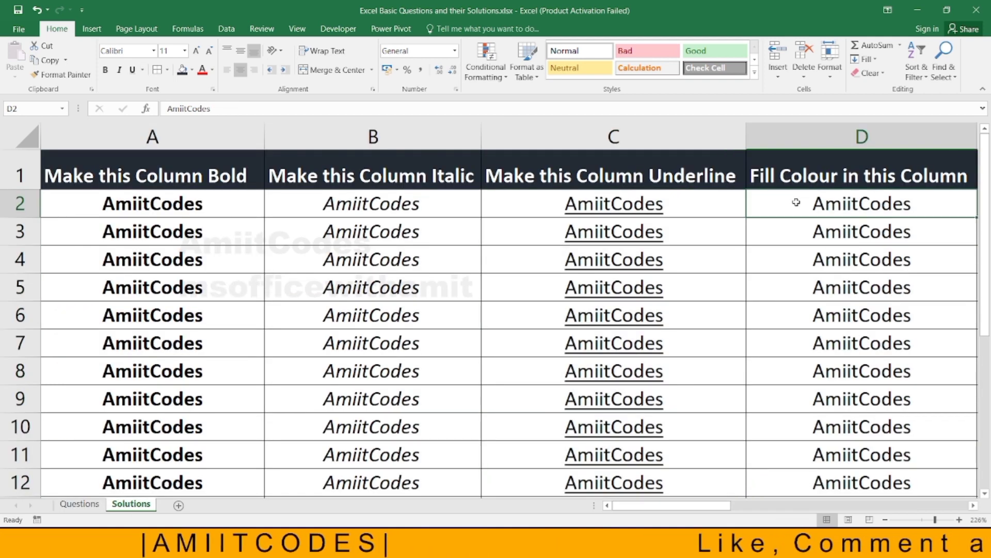
key("Right")
key("Right")
key("Right")
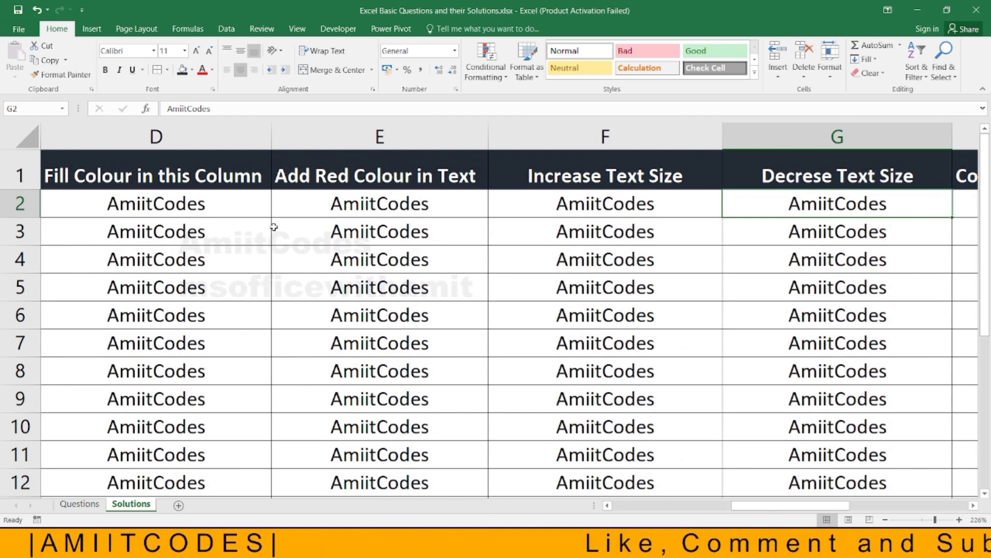
key("Left")
key("Left")
key("Left")
key("Left")
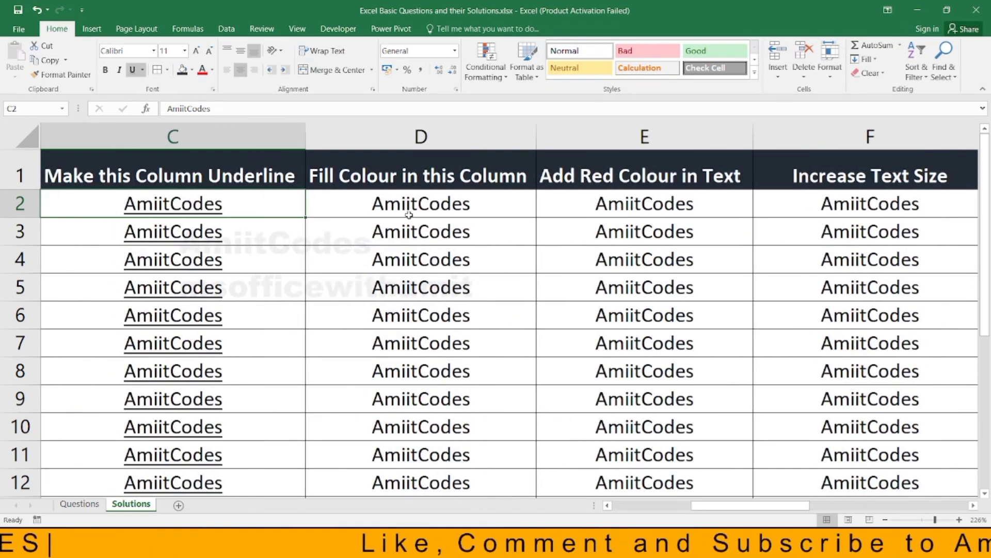
left_click(395, 207)
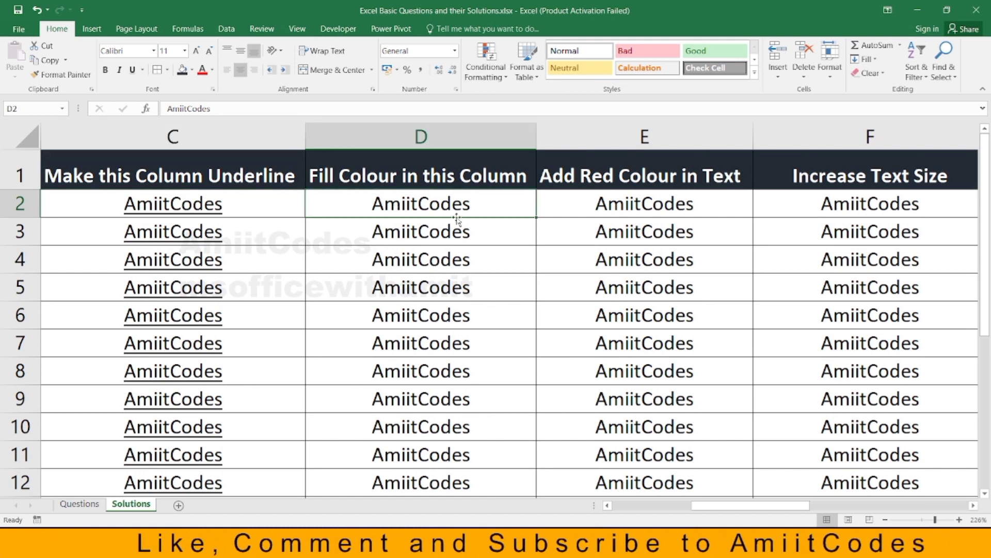
key("ctrl+shift+Down")
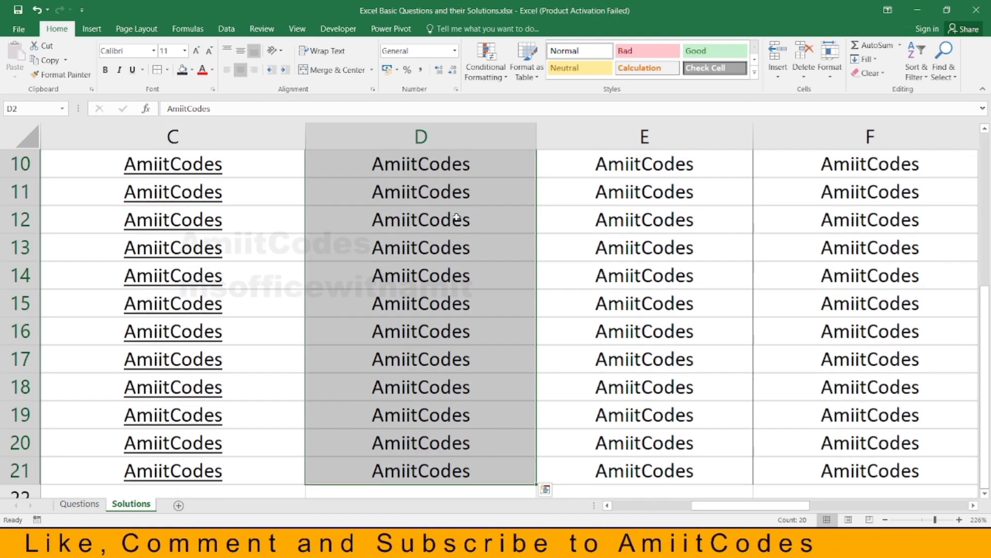
left_click(192, 72)
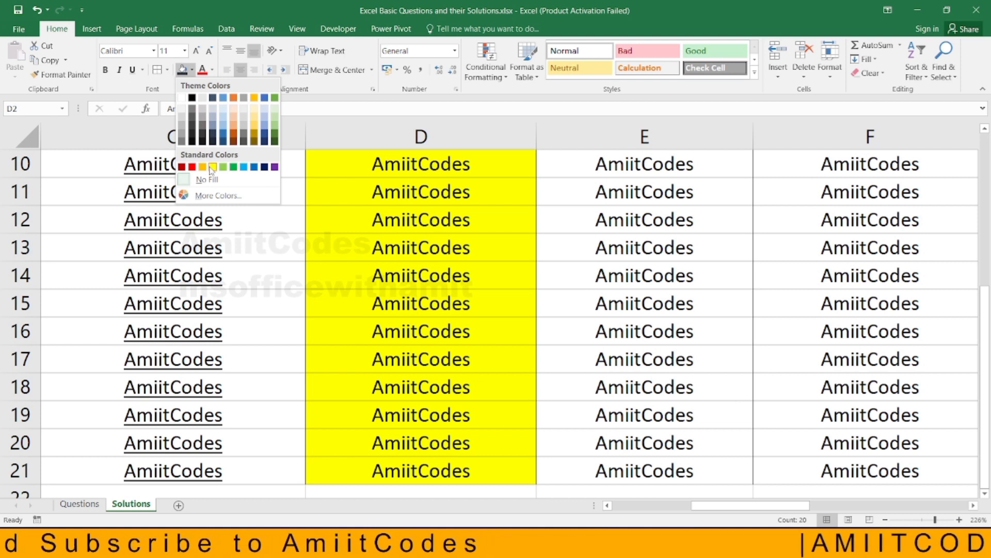
left_click(212, 166)
scroll(312, 191, "up", 3)
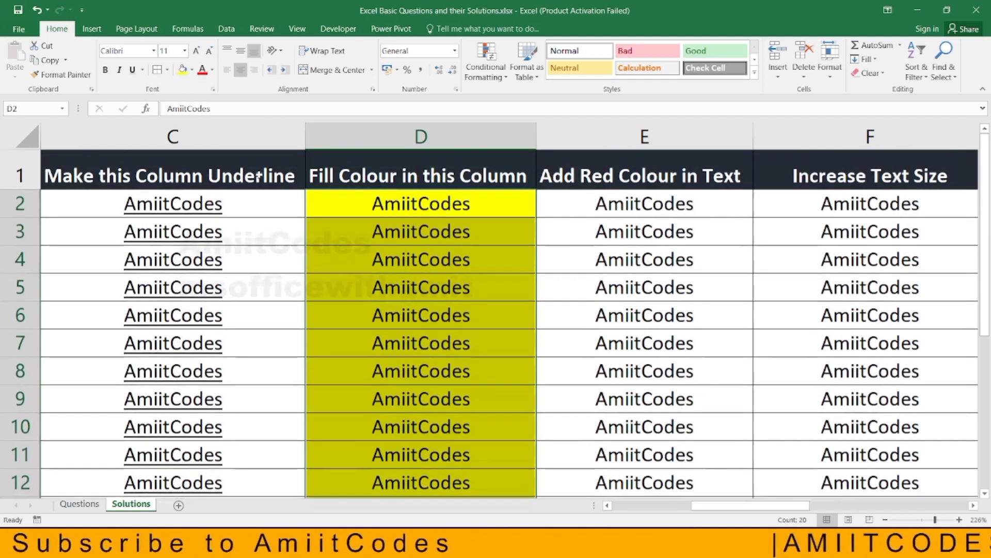
left_click(359, 203)
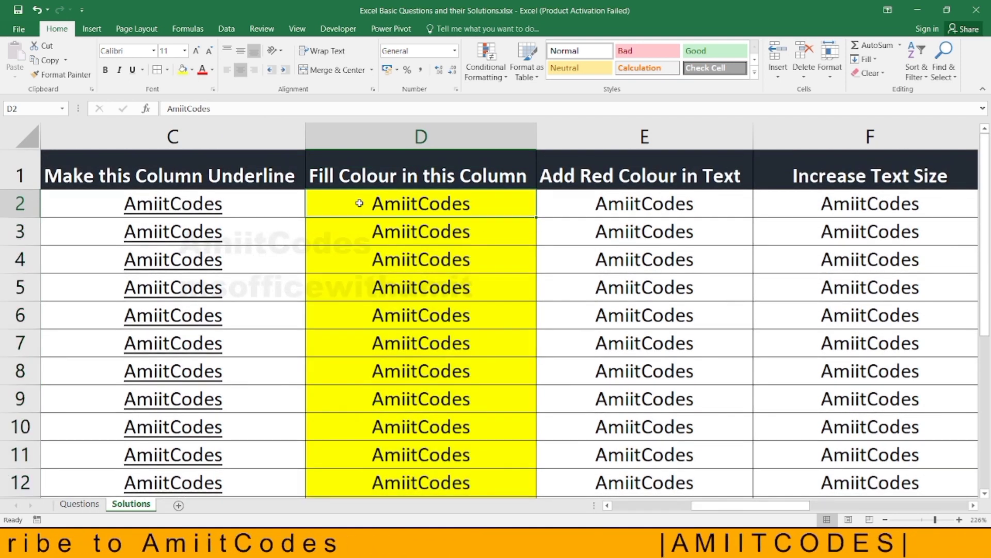
Turn the How to Fill Colour question in B6 red, then return to Solutions
left_click(82, 506)
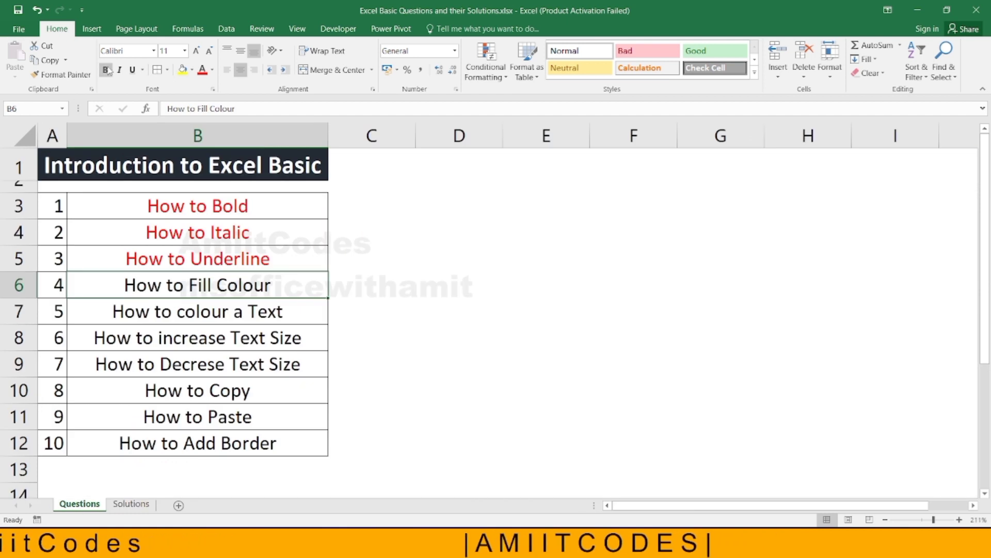
left_click(202, 71)
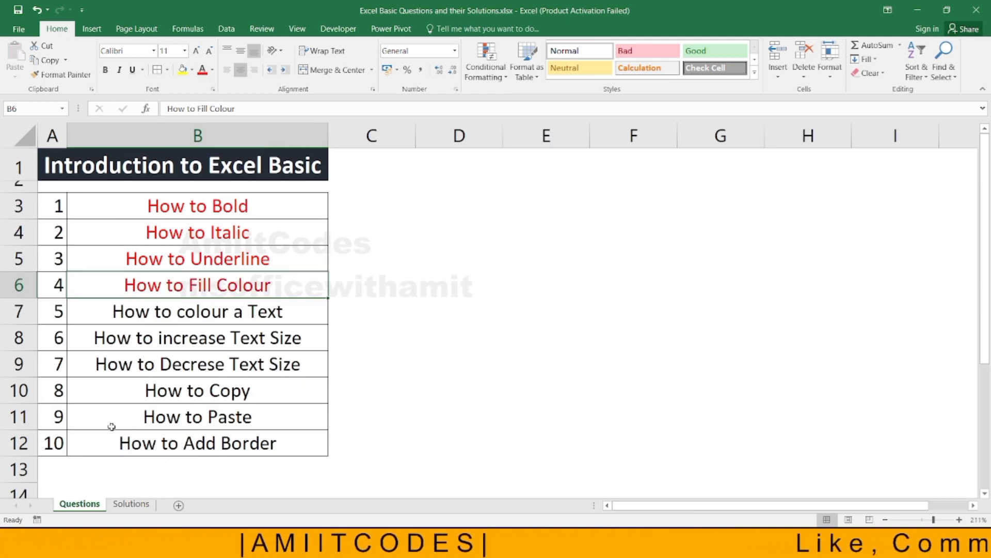
left_click(131, 504)
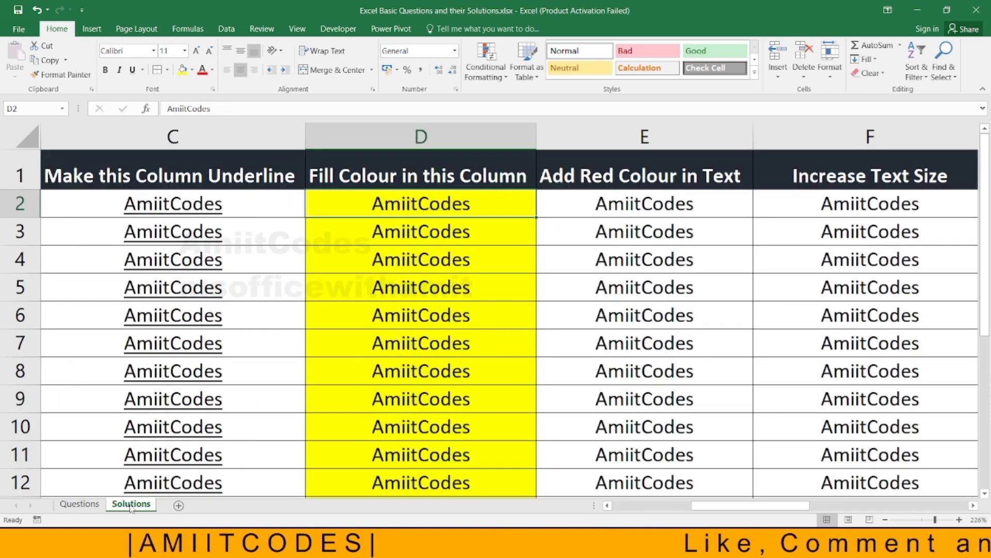
Make the text of E2:E21 on the Solutions sheet red
left_click(611, 199)
key("ctrl+shift+Down")
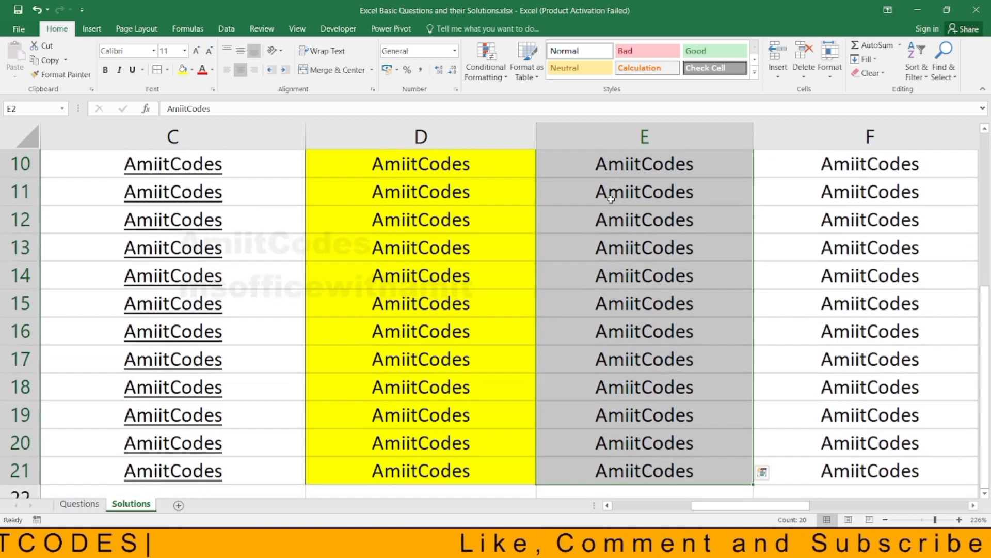
left_click(212, 71)
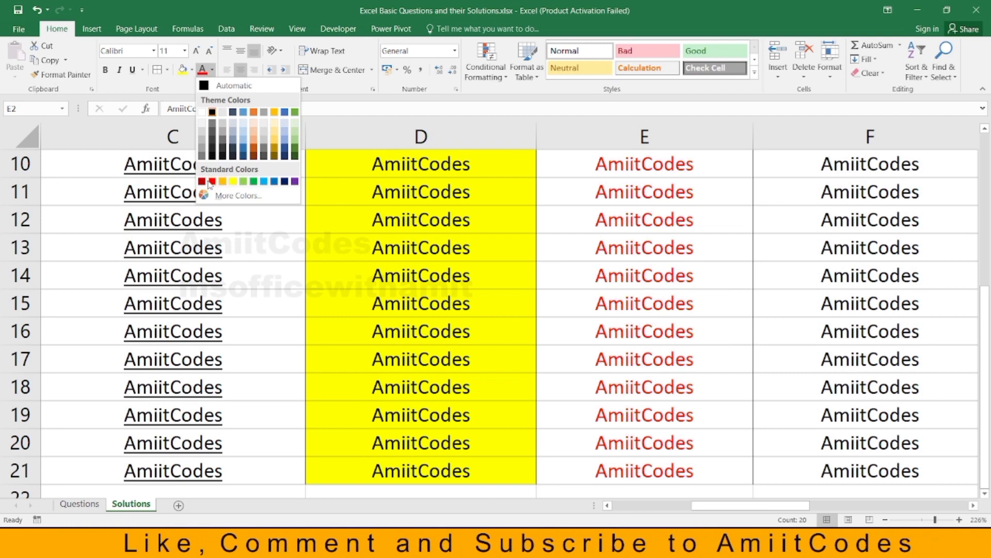
left_click(212, 181)
scroll(517, 258, "up", 3)
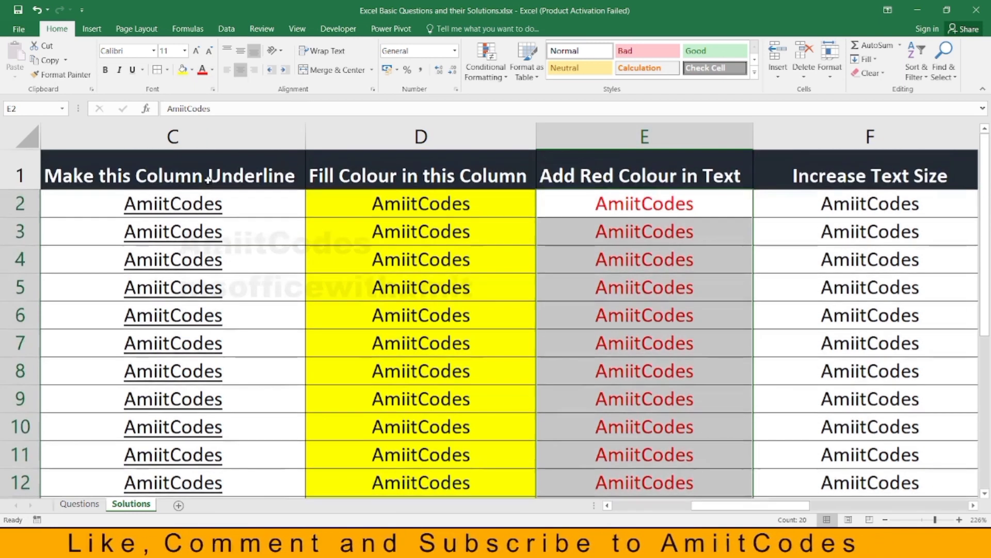
left_click(614, 212)
left_click(464, 202)
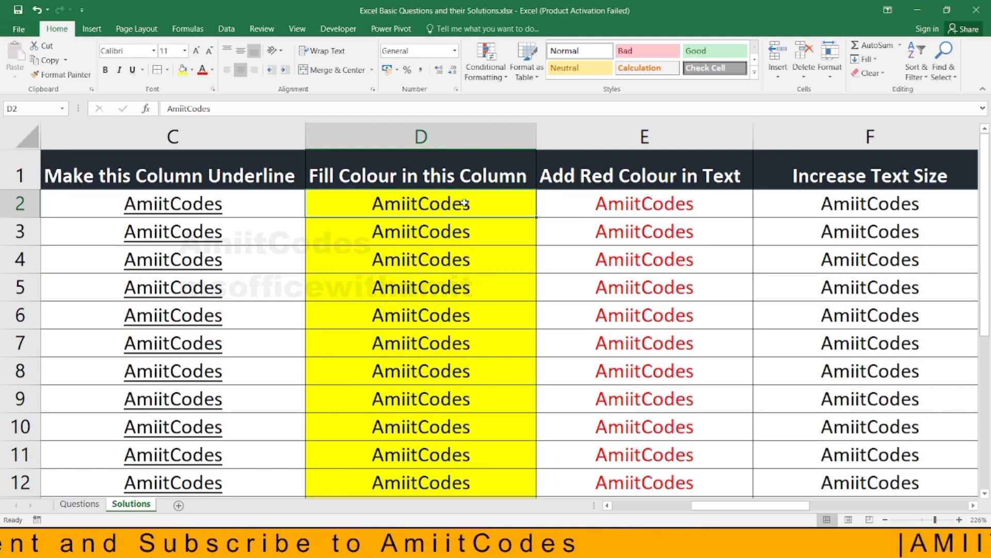
left_click(698, 198)
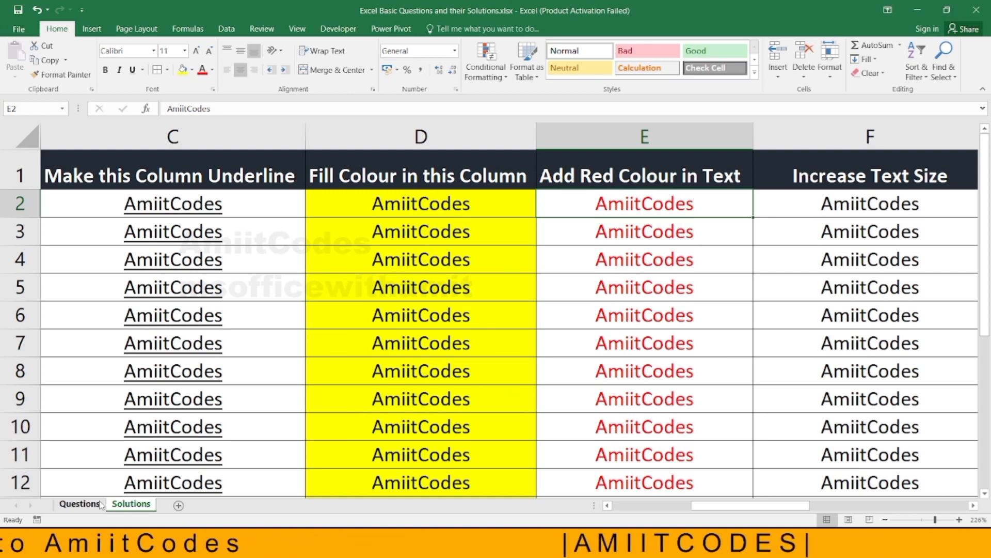
Turn the How to colour a Text question in B7 red, then return to Solutions
left_click(79, 504)
left_click(164, 316)
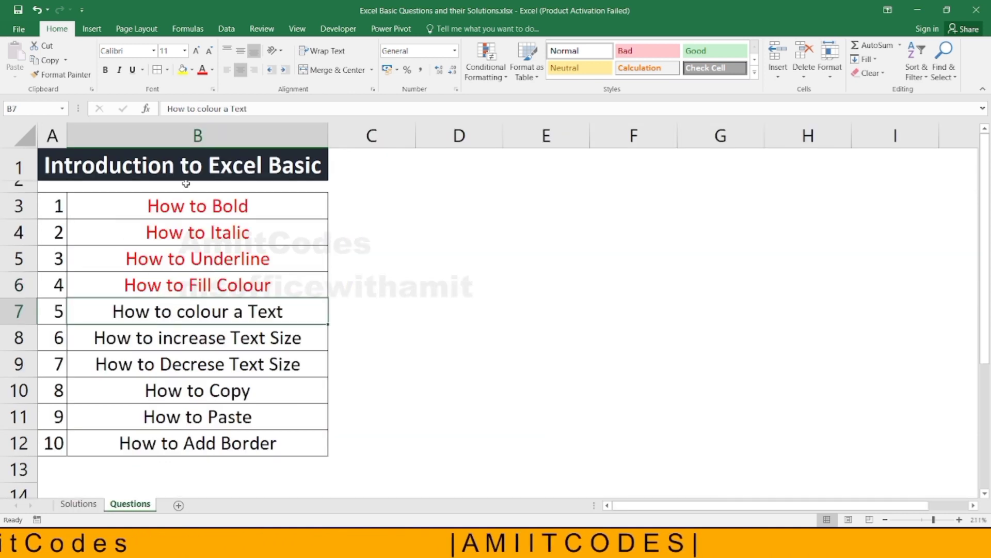
left_click(202, 70)
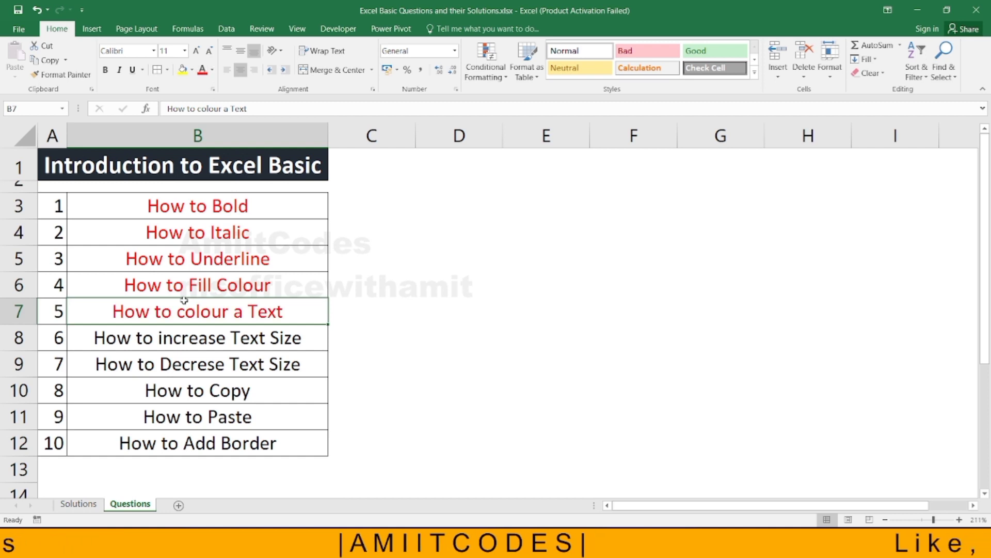
left_click(175, 340)
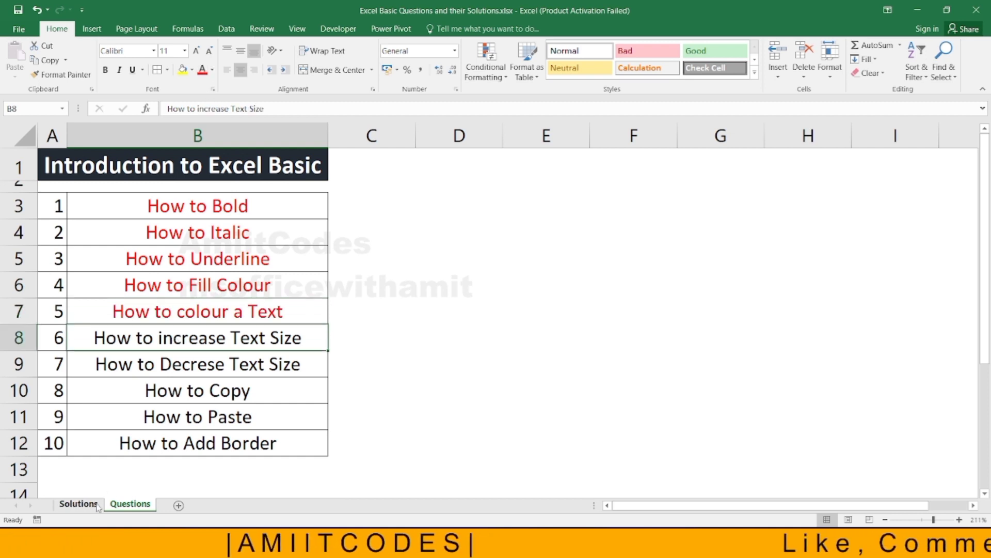
left_click(79, 504)
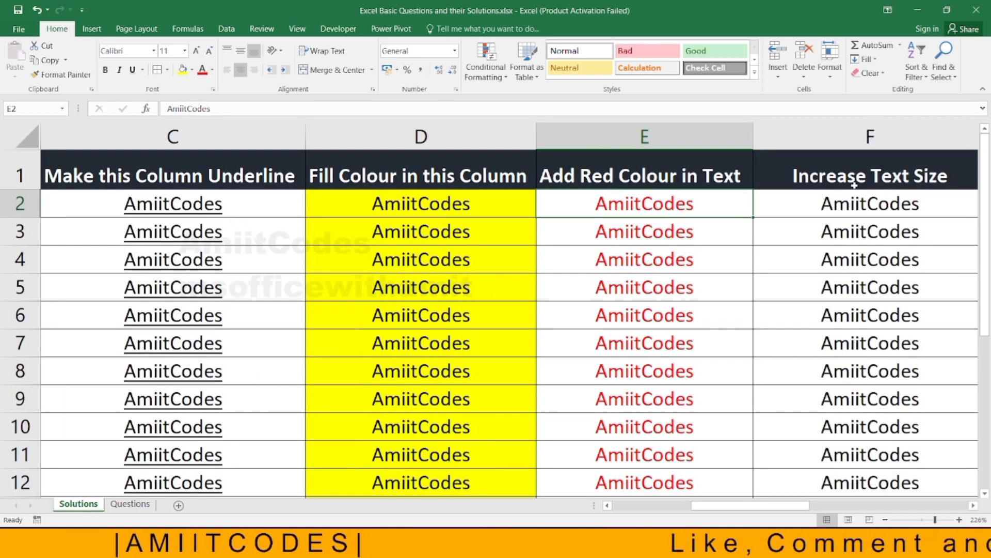
Set the font size of F2:F21 to 14 using the increase and decrease size buttons
left_click(838, 198)
key("Right")
scroll(837, 198, "right", 3)
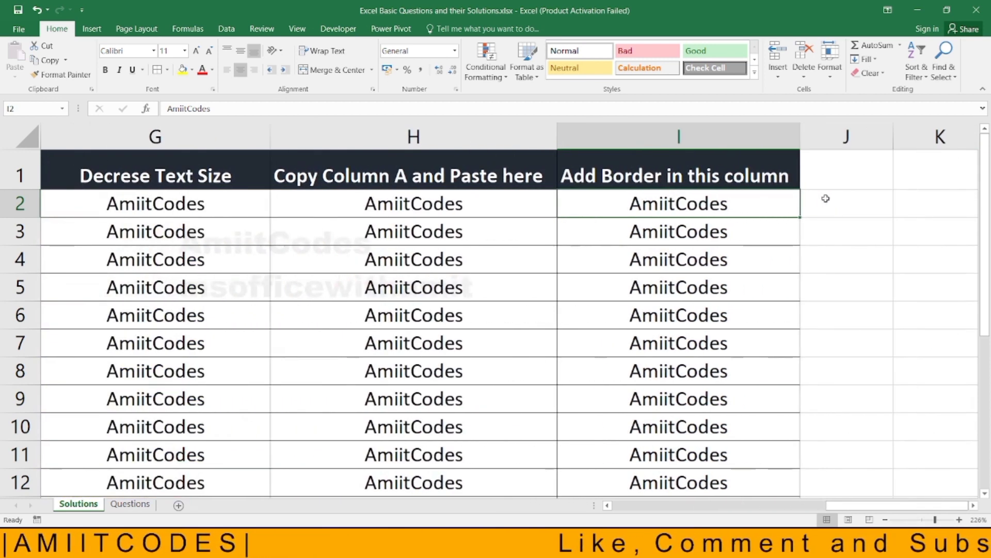
scroll(407, 225, "left", 2)
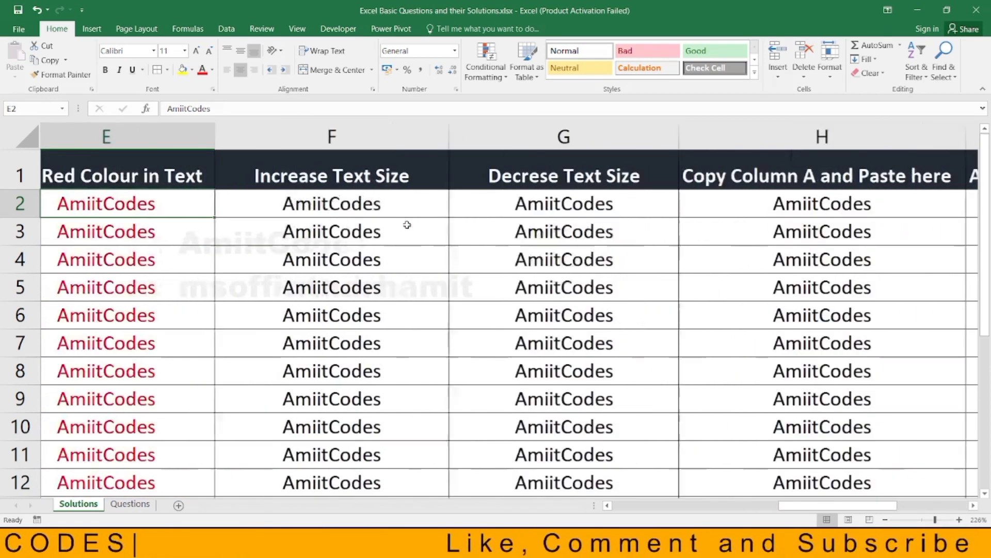
left_click(377, 177)
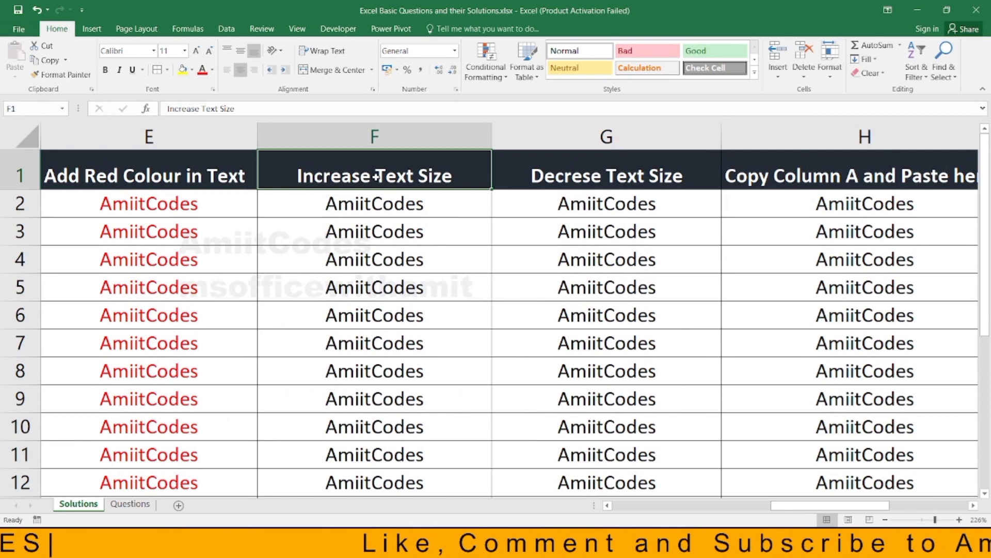
left_click(373, 212)
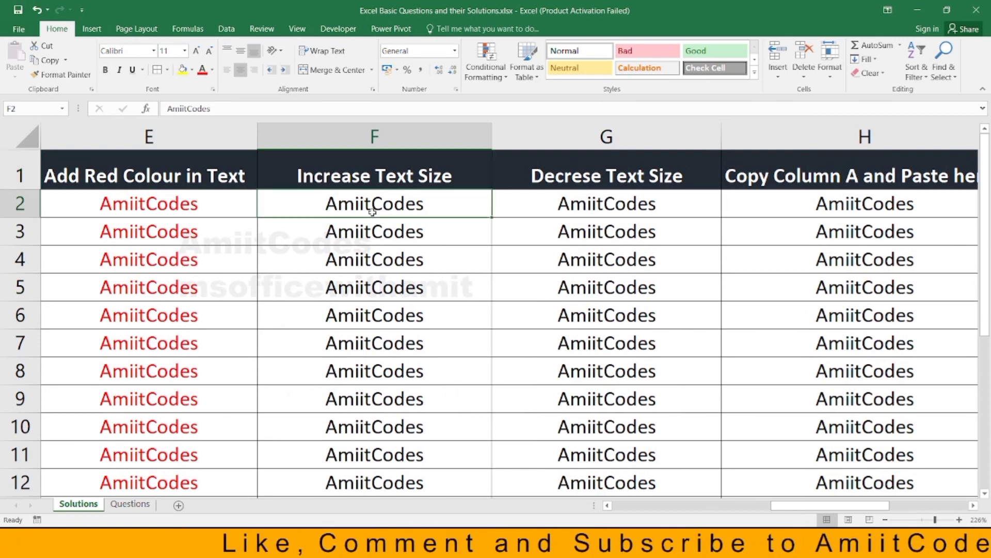
key("ctrl+shift+Down")
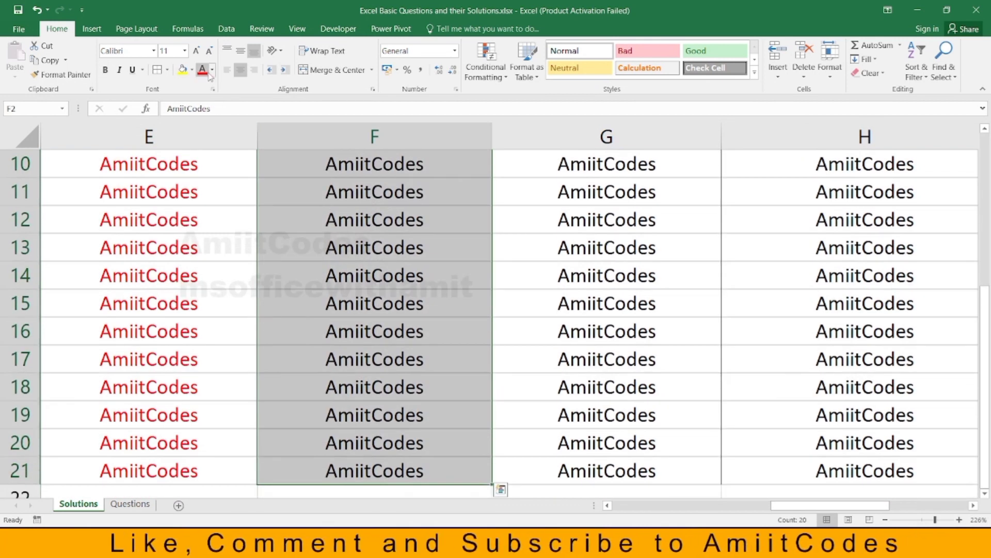
left_click(196, 51)
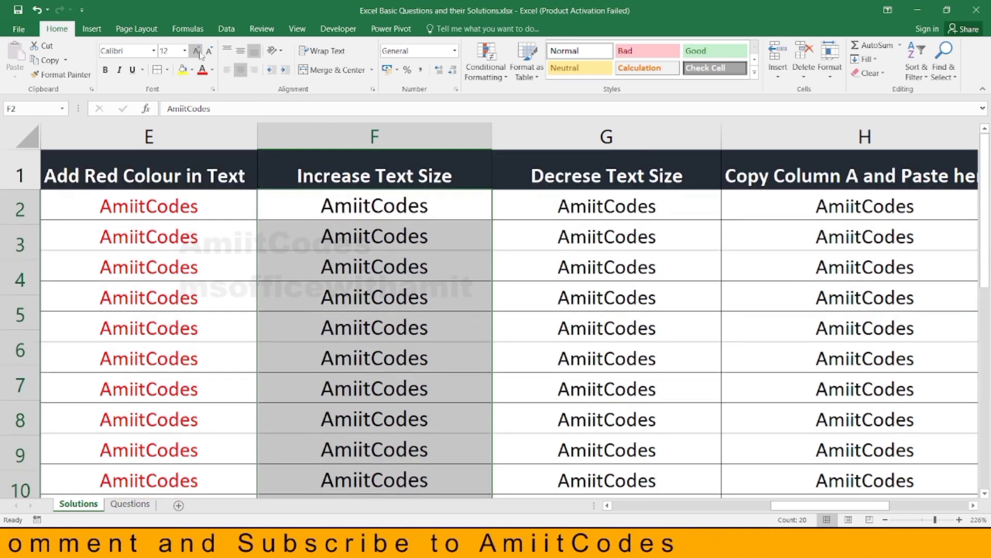
left_click(196, 51)
left_click(196, 51)
left_click(197, 50)
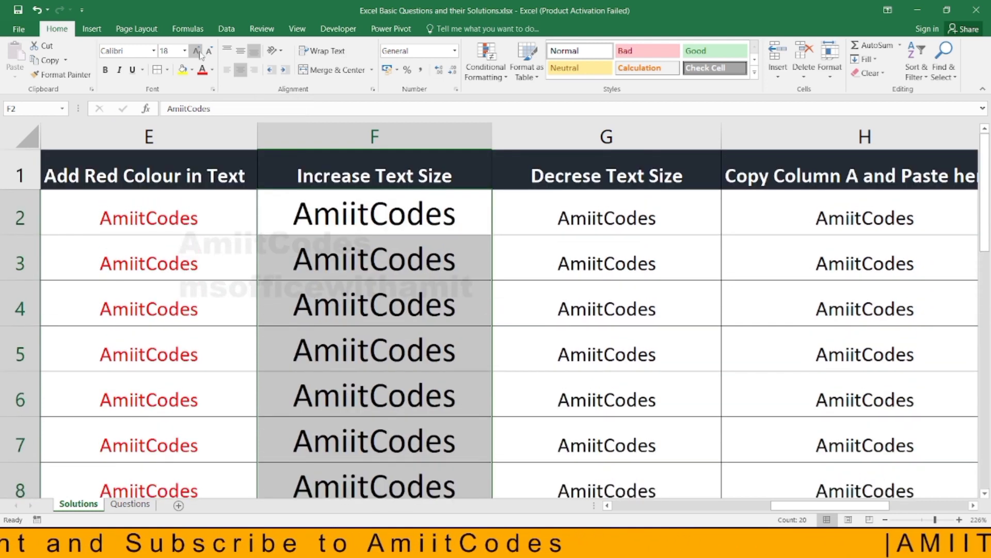
left_click(210, 51)
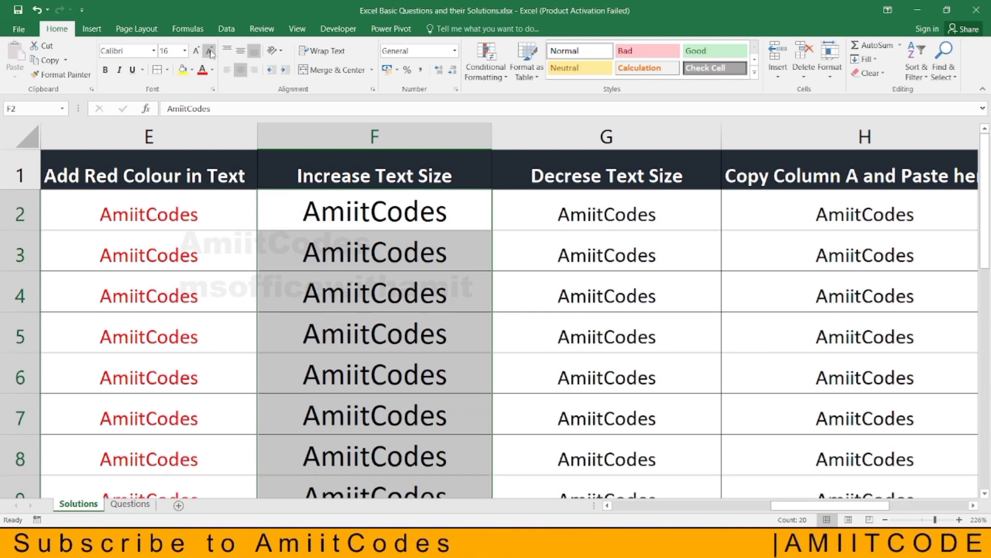
left_click(210, 52)
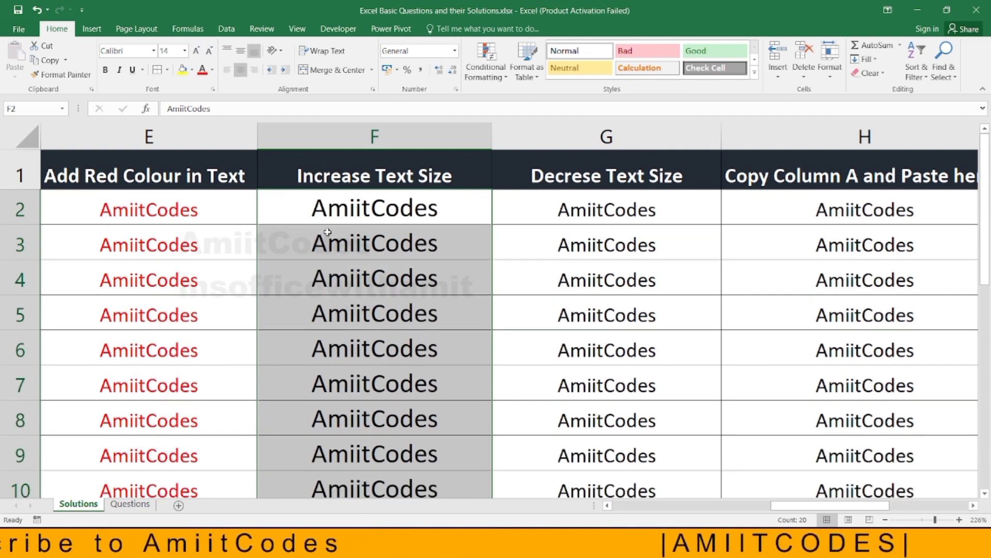
Check the E and F formatting, then turn the increase Text Size question in B8 red
left_click(594, 208)
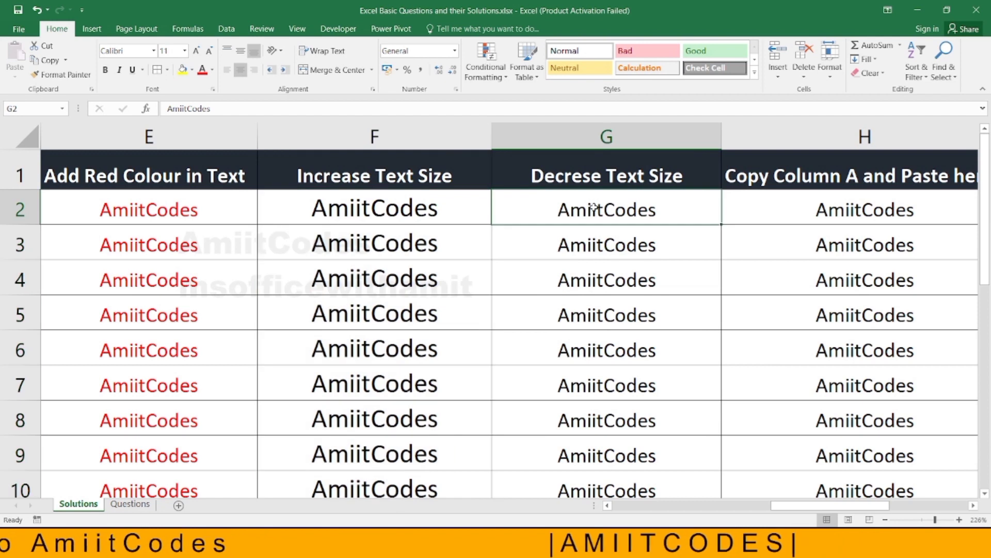
left_click(219, 235)
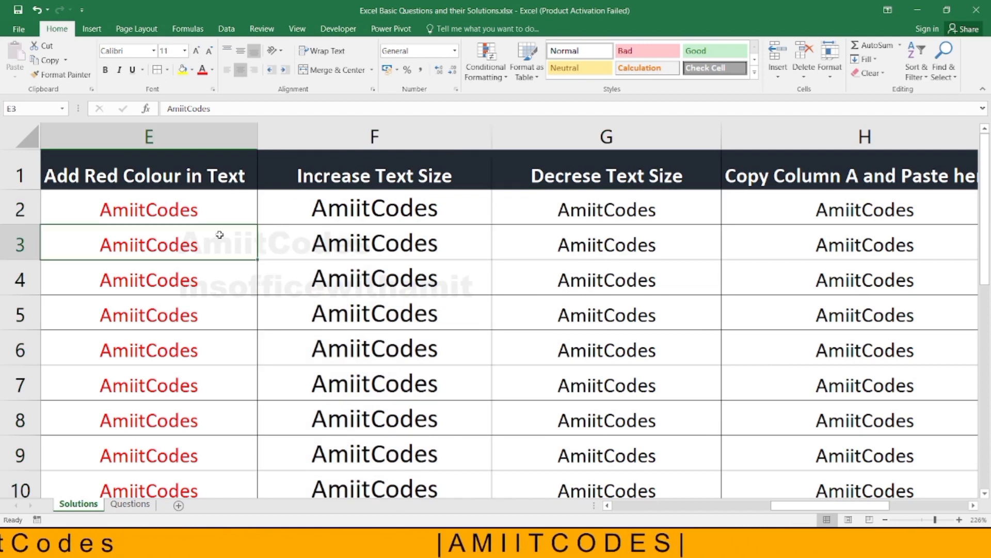
left_click(351, 214)
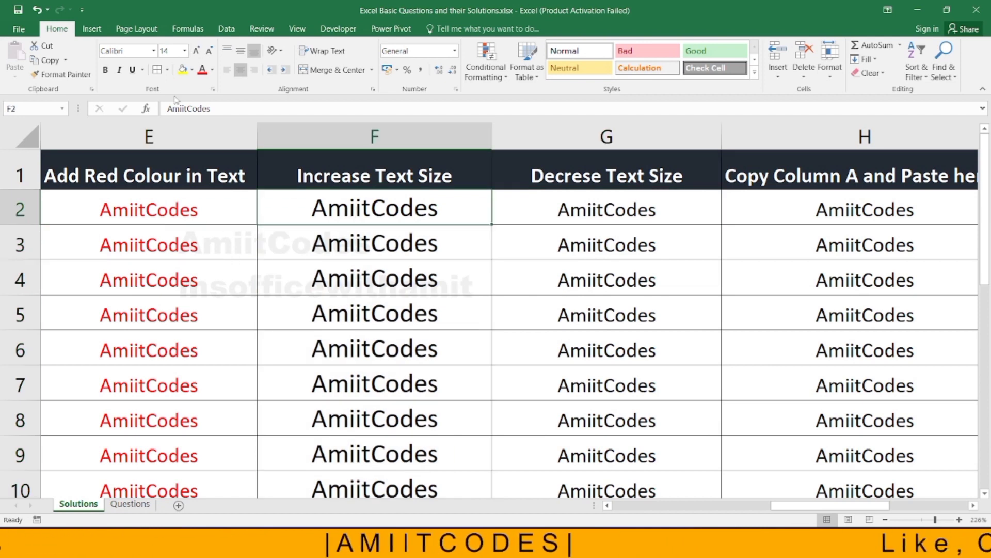
left_click(597, 211)
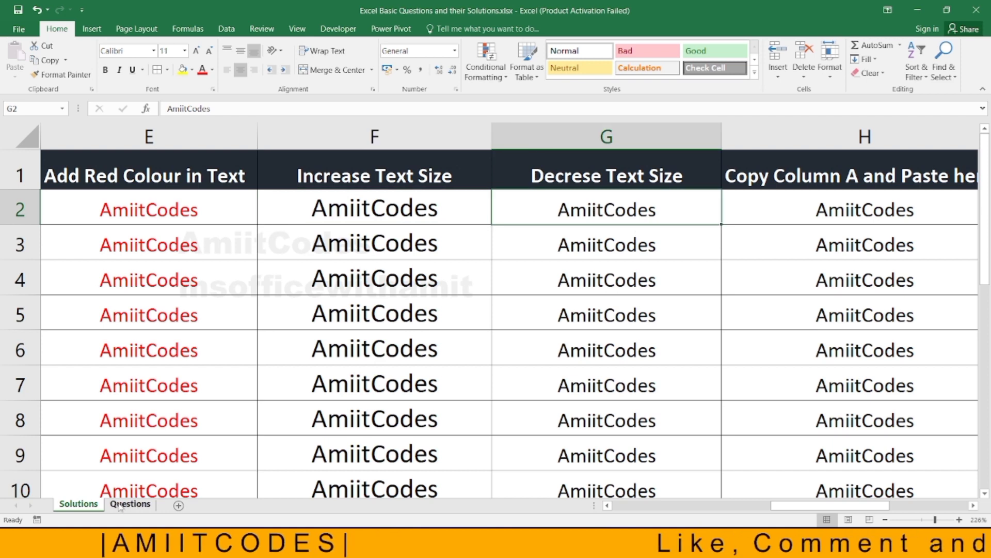
left_click(120, 505)
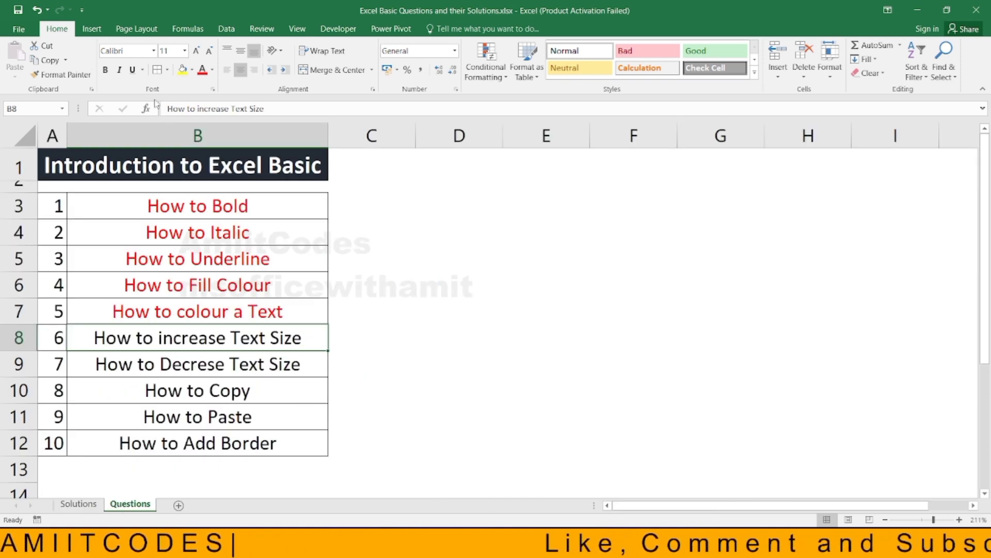
left_click(204, 72)
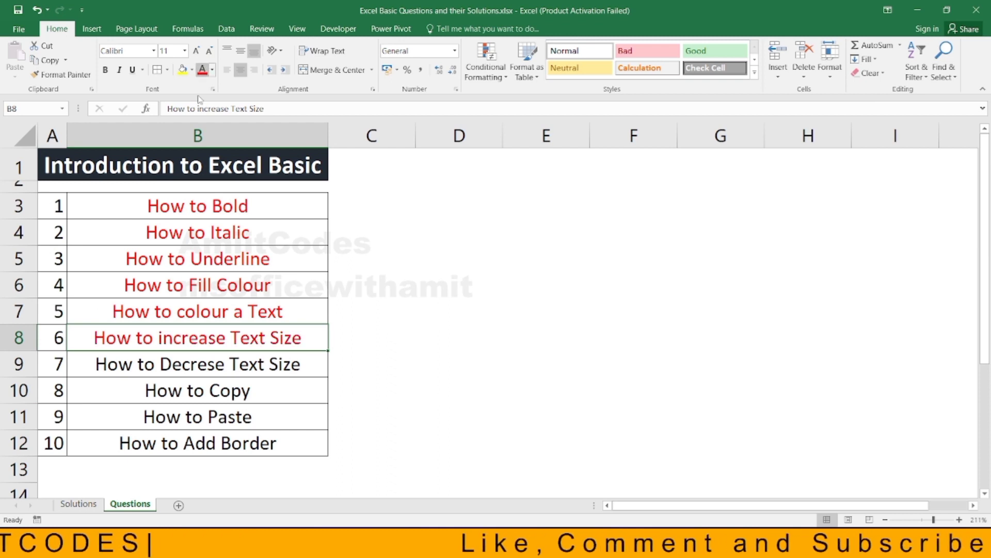
left_click(124, 368)
left_click(93, 508)
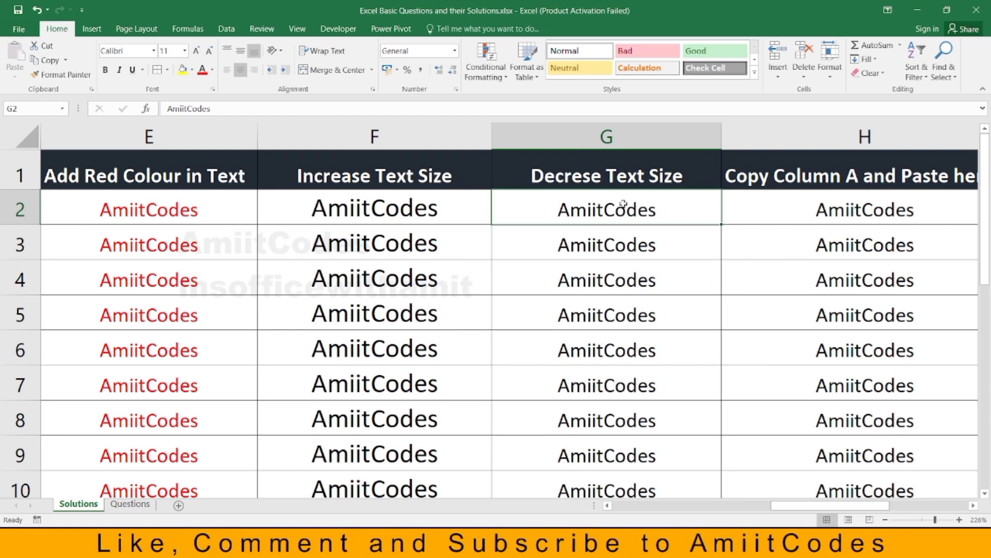
Shrink the Decrese Text Size entries G2:G21 to font size 8 and compare with F2
key("ctrl+shift+Down")
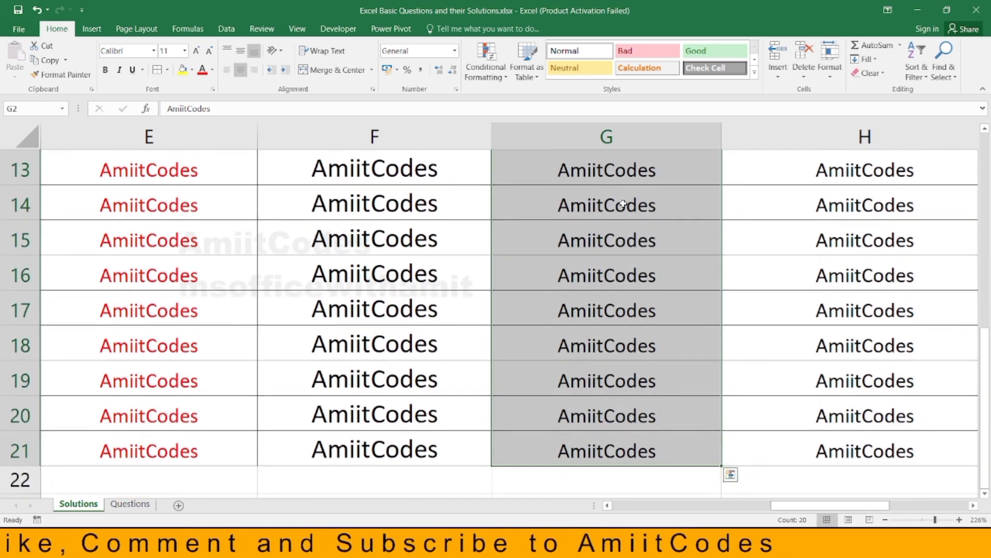
left_click(210, 52)
left_click(209, 51)
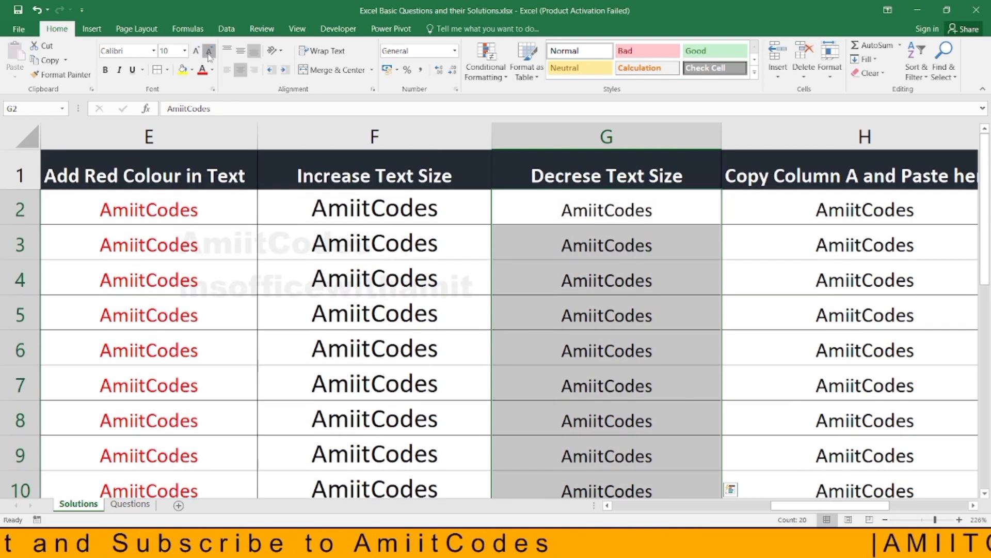
left_click(209, 52)
left_click(209, 51)
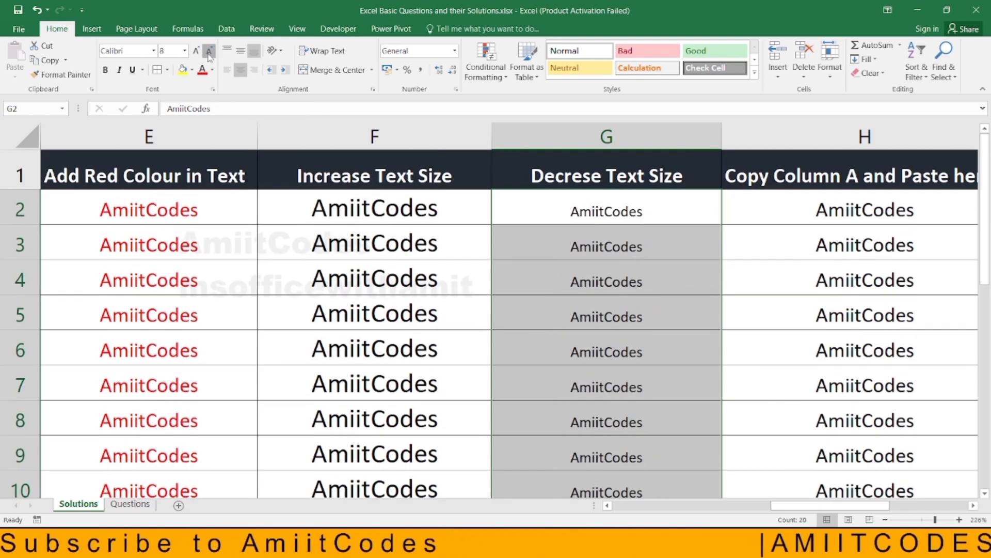
left_click(390, 215)
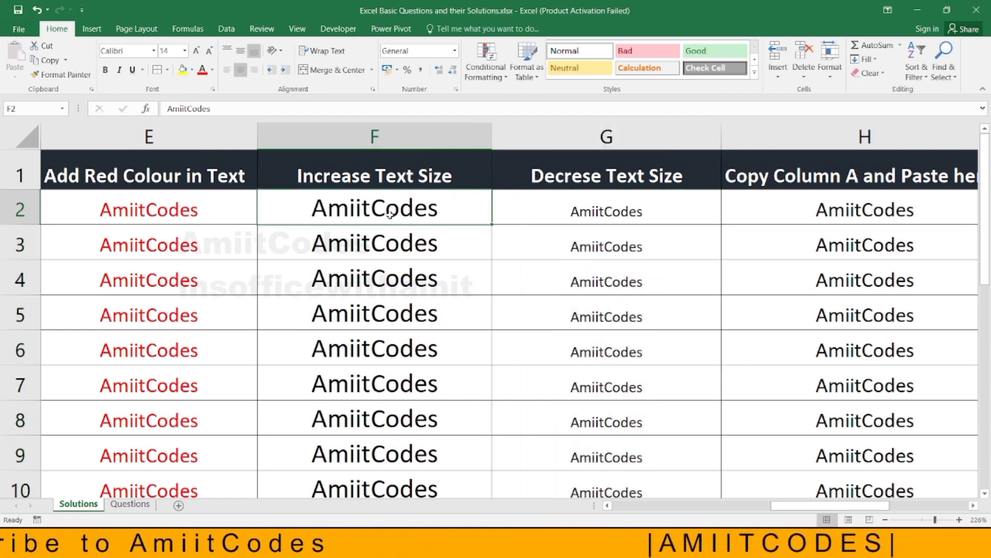
left_click(538, 196)
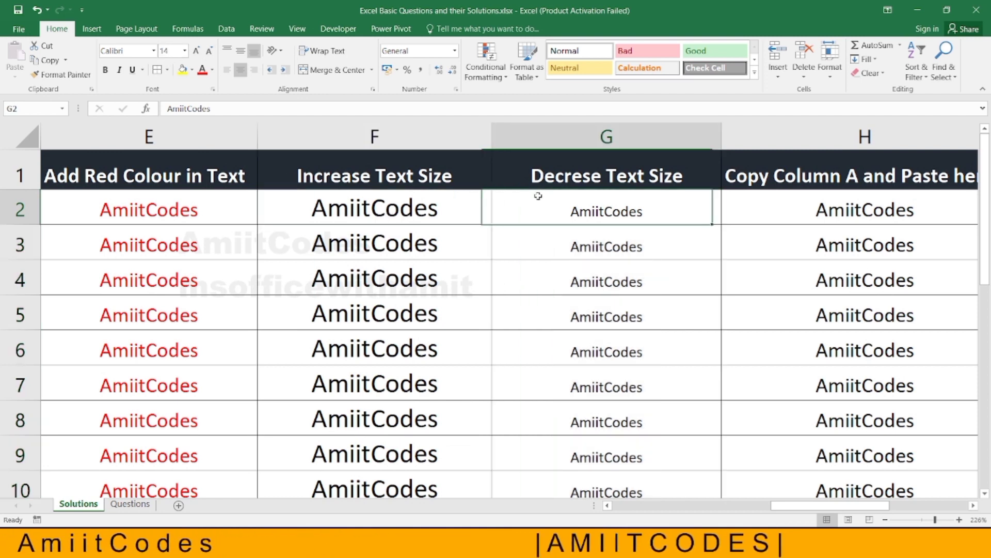
left_click(433, 196)
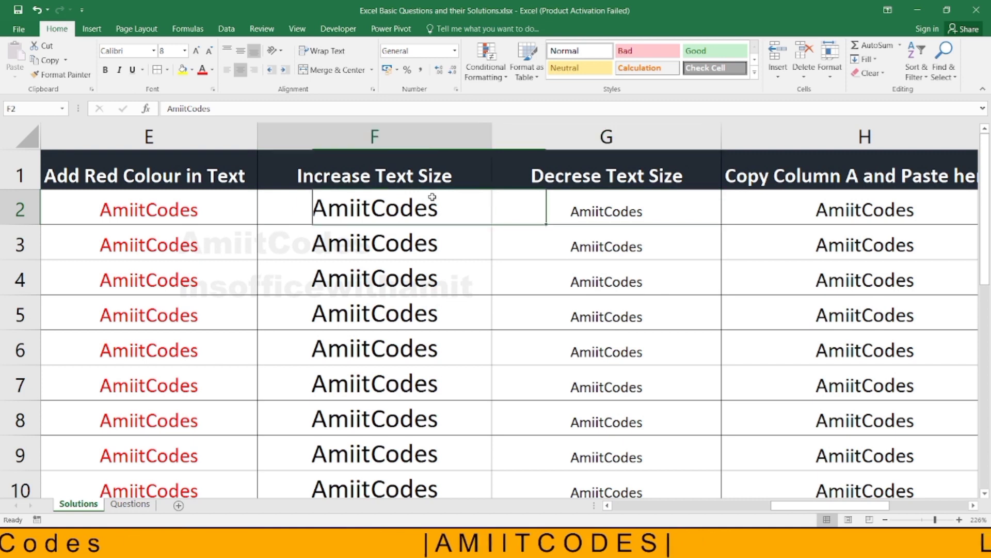
left_click(514, 210)
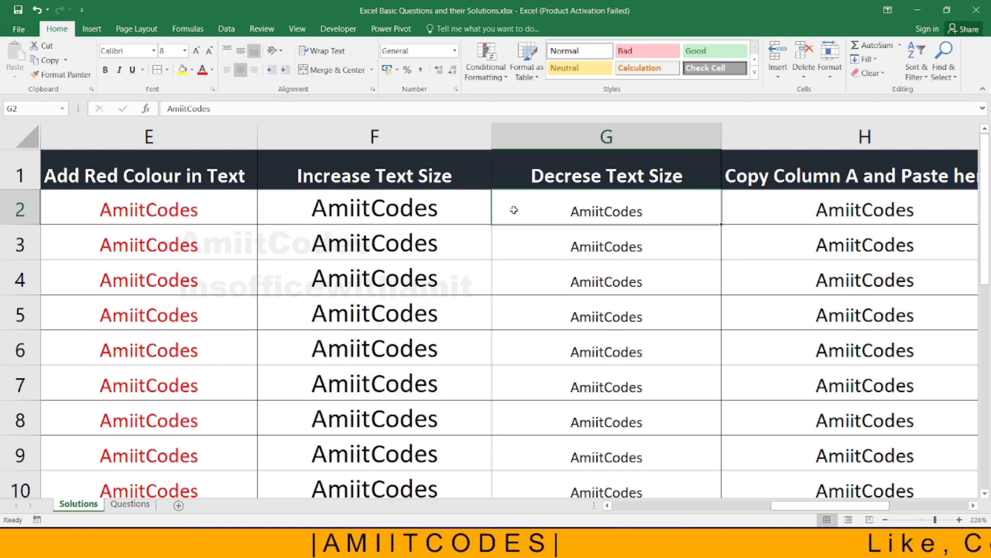
Give the How to Decrese Text Size question in B9 a red font colour
left_click(124, 503)
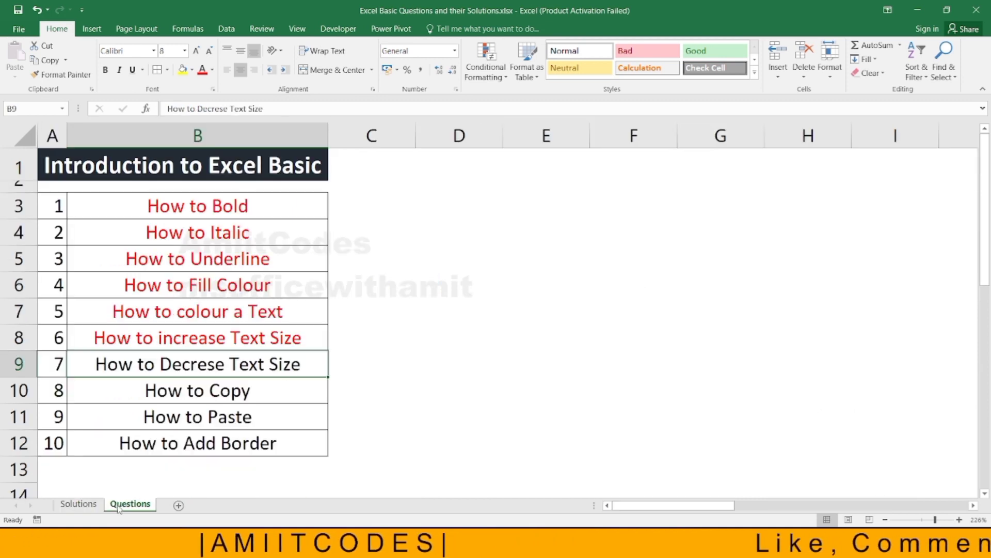
left_click(202, 70)
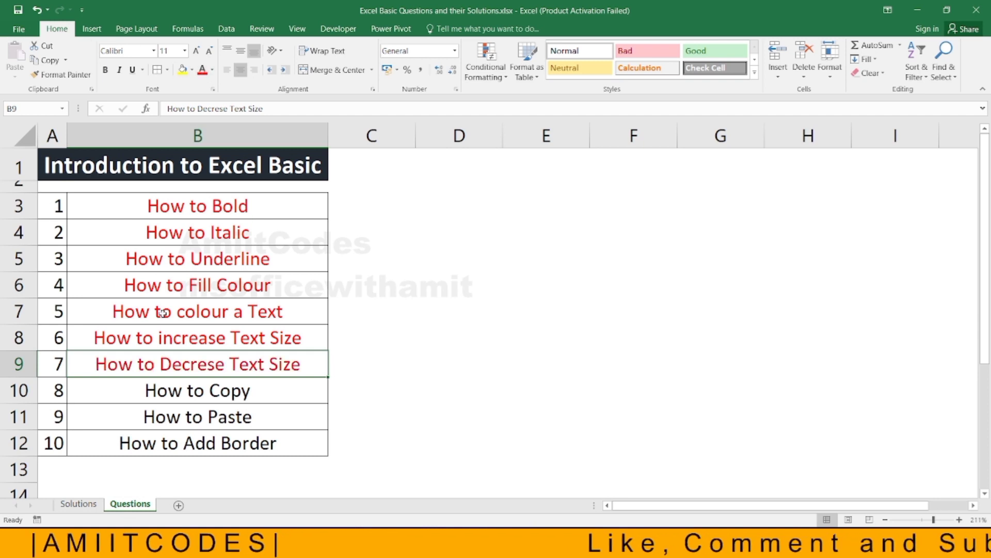
left_click(189, 391)
Clear the existing entries in H2:H21 on the Solutions sheet
left_click(81, 504)
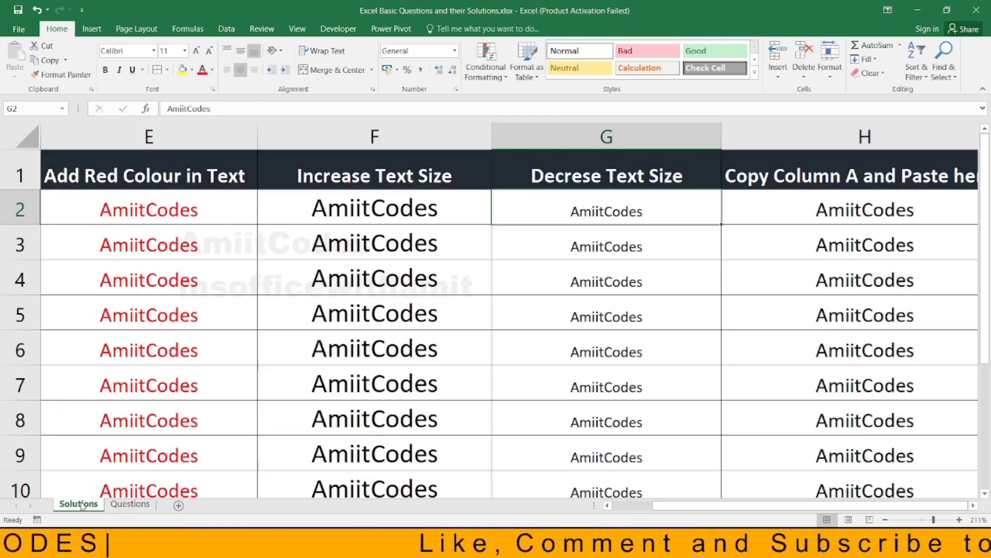
key("Right")
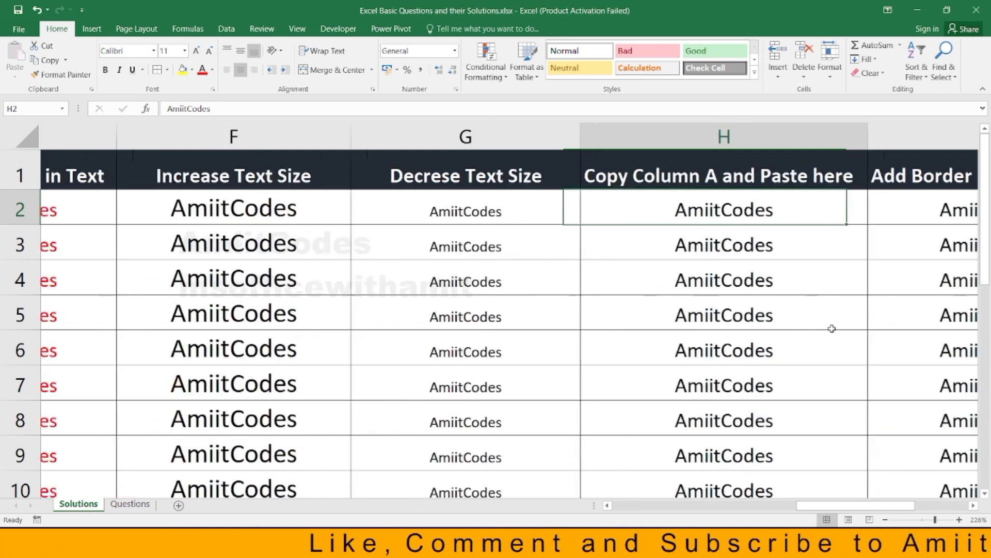
key("Right")
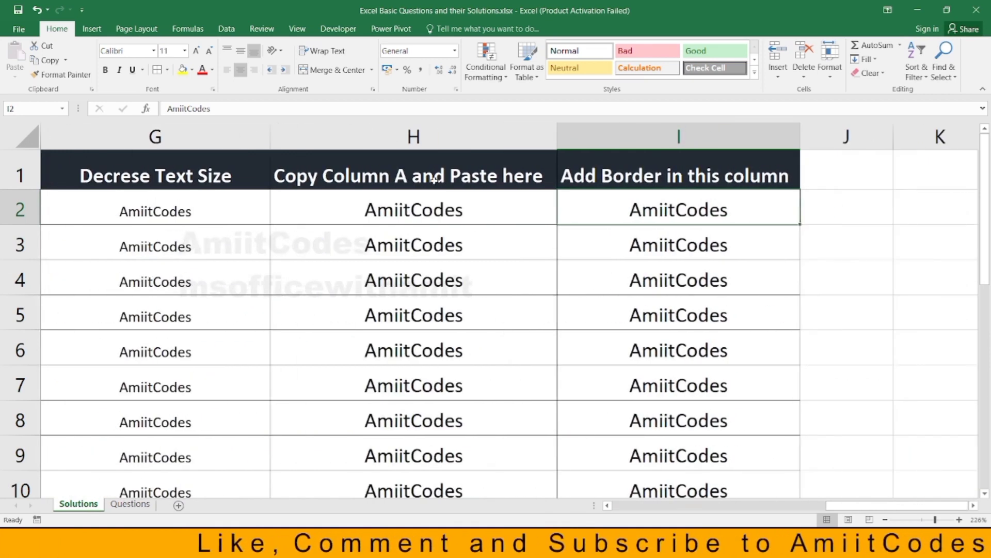
key("Left")
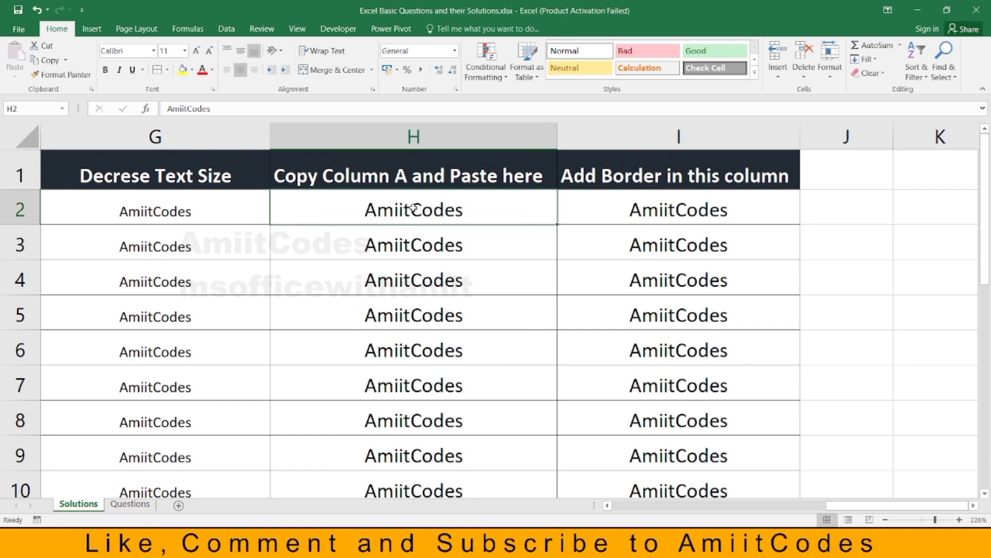
key("ctrl+shift+Down")
key("Delete")
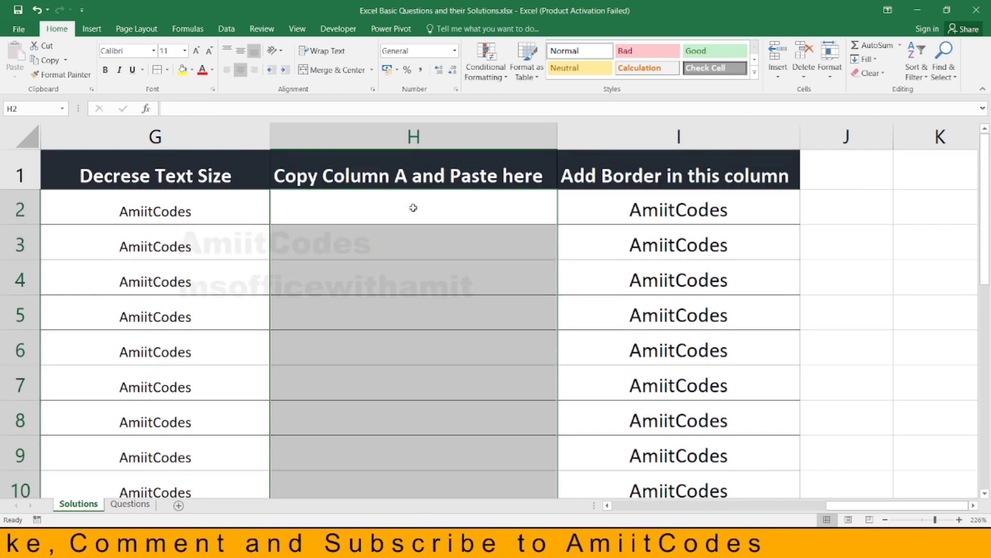
left_click(413, 208)
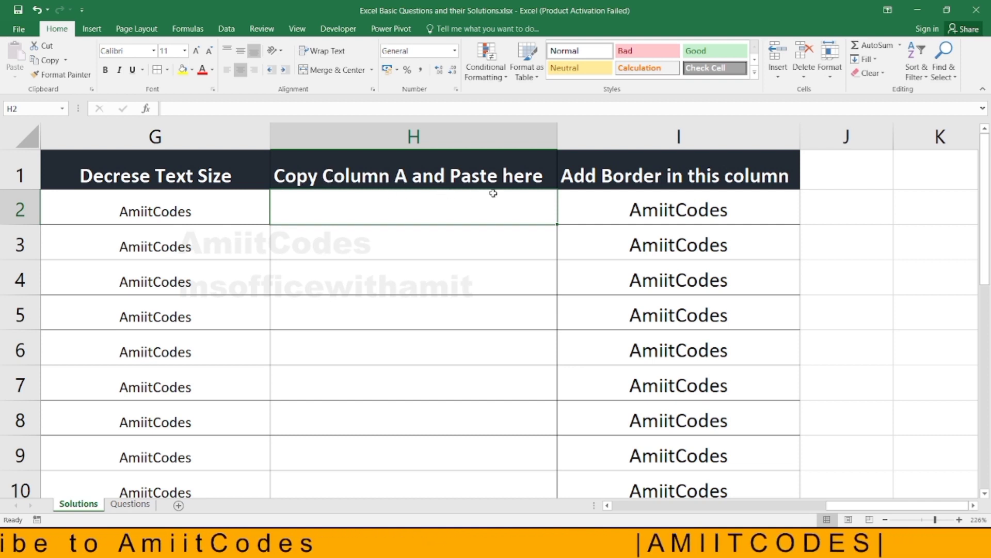
Copy A2:A21 and paste it into column H starting at H2
key("ctrl+Left")
key("ctrl+Left")
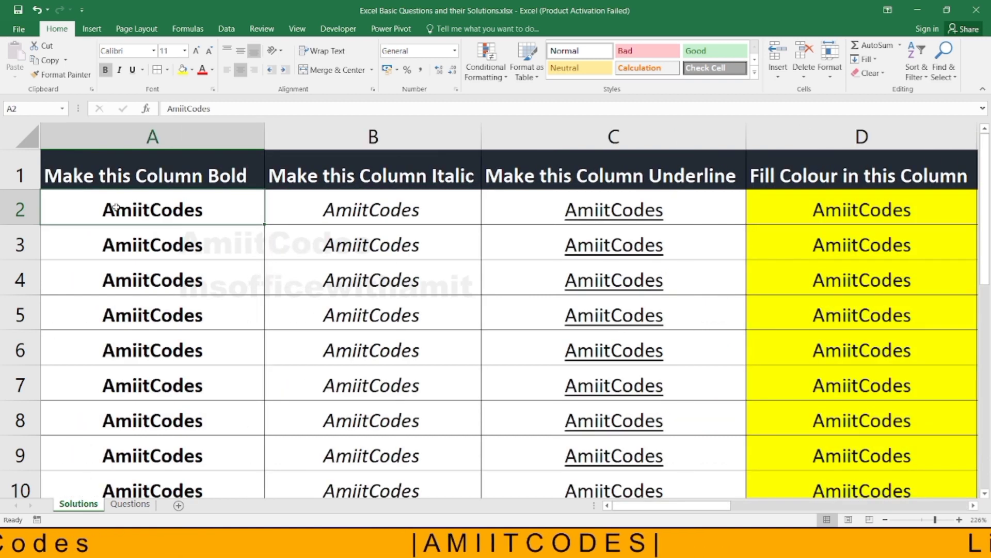
key("ctrl+shift+Down")
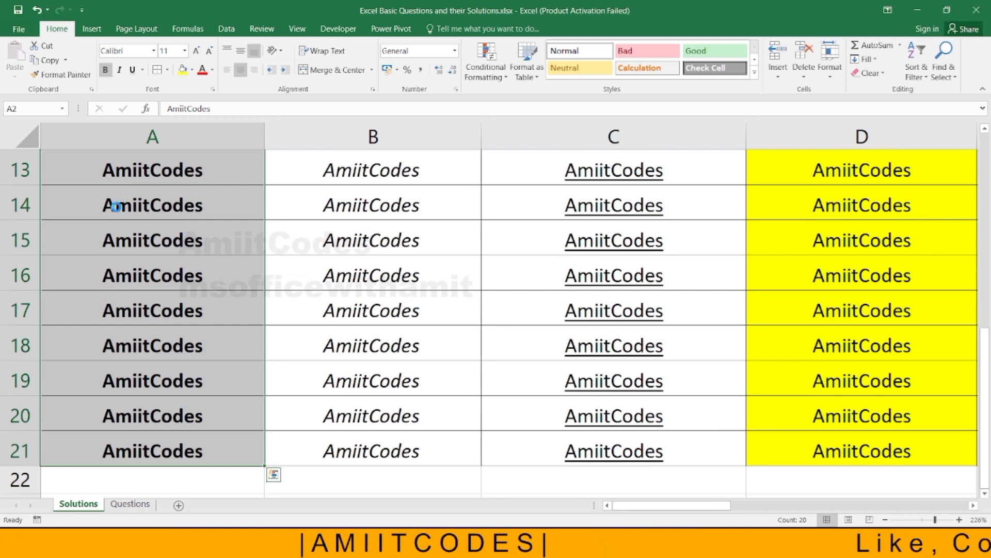
key("ctrl+c")
key("Right")
key("Right")
key("Right")
key("Right")
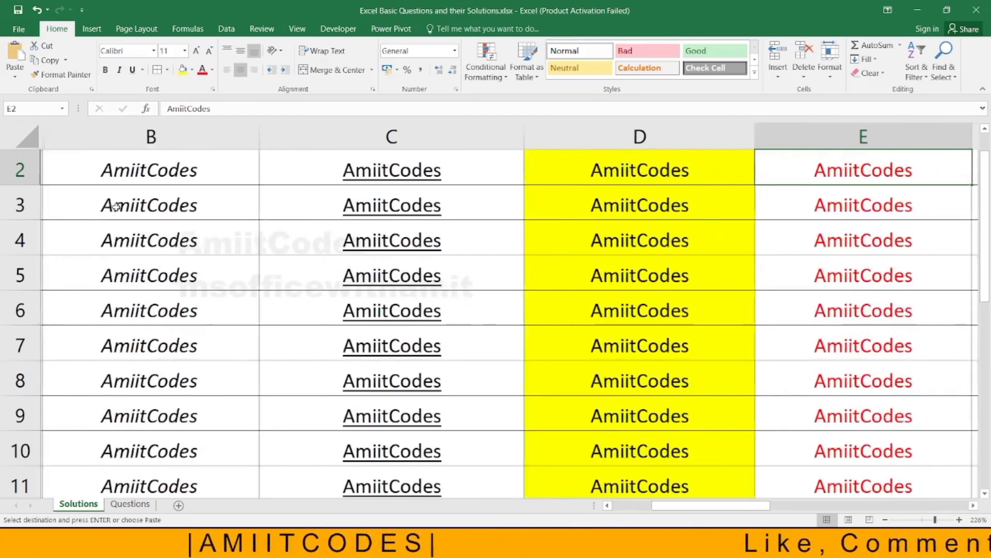
key("Right")
key("Right")
key("Right")
key("Right")
key("Up")
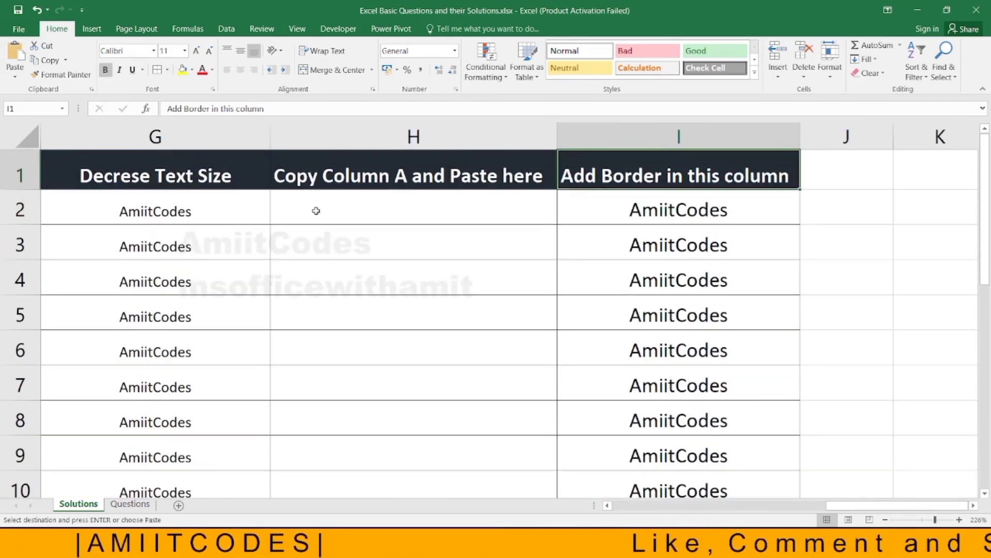
left_click(363, 198)
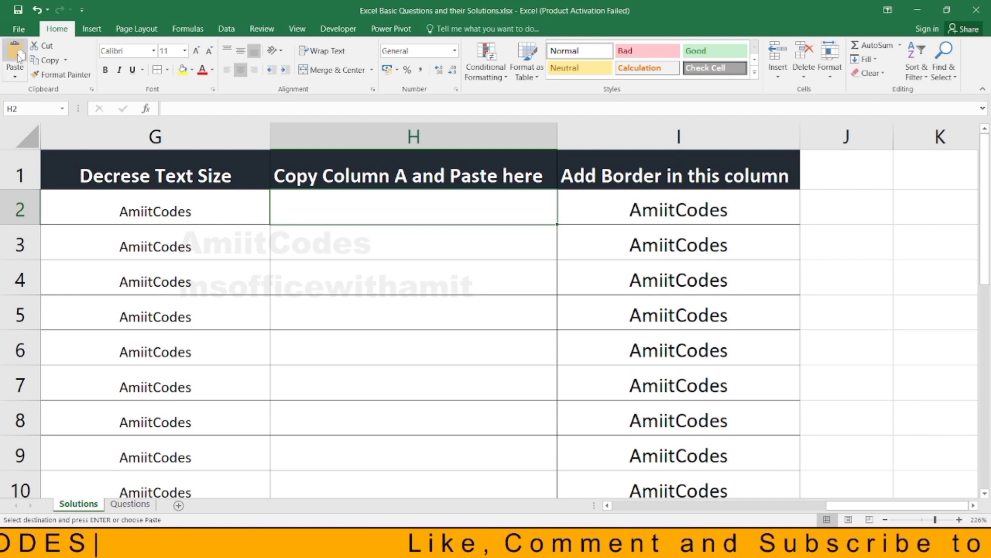
left_click(16, 52)
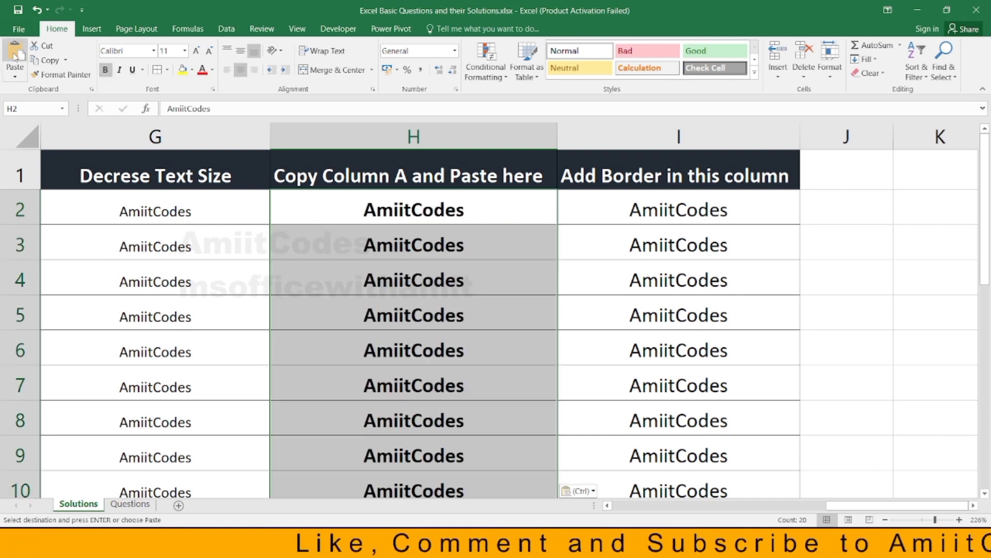
left_click(404, 219)
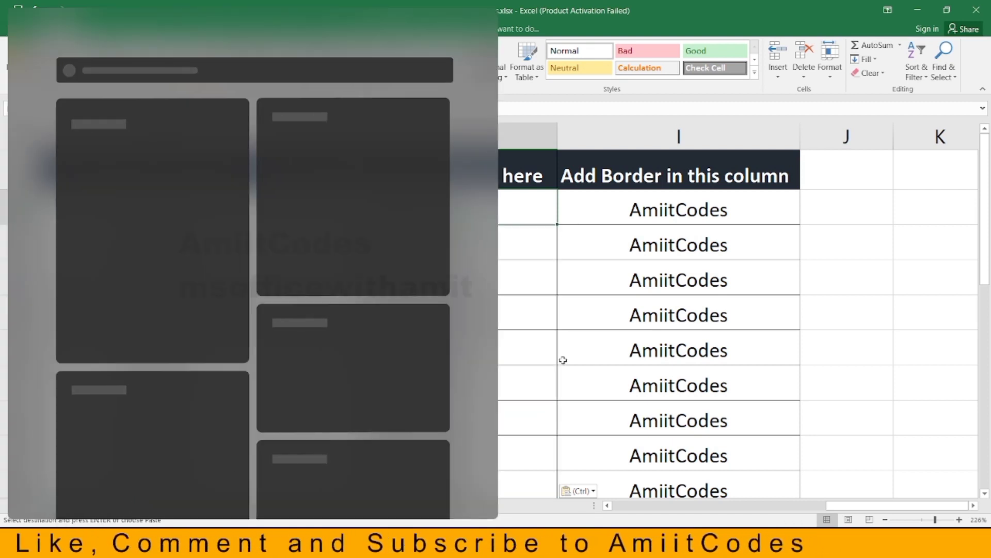
left_click(563, 360)
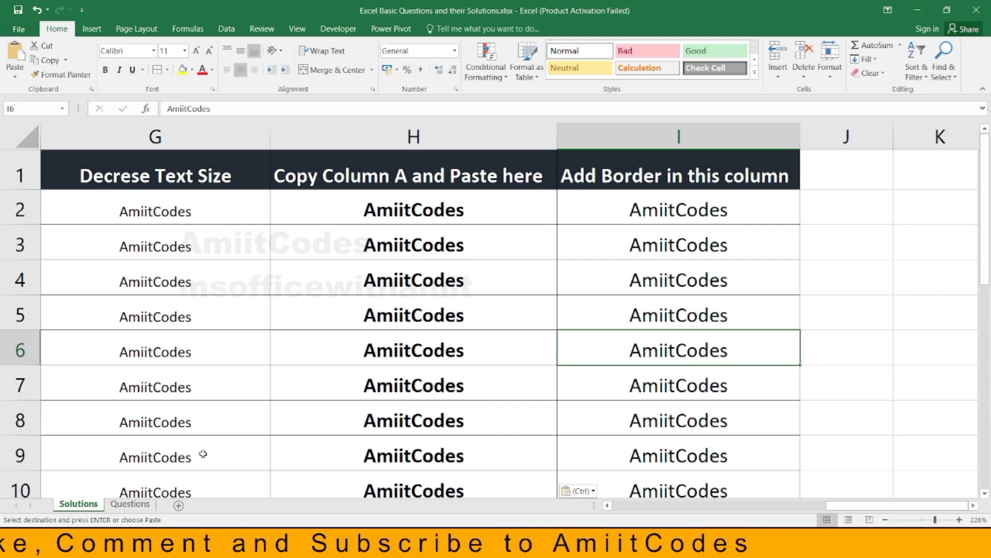
Give the How to Copy and How to Paste questions in B10:B11 a red font colour
left_click(130, 504)
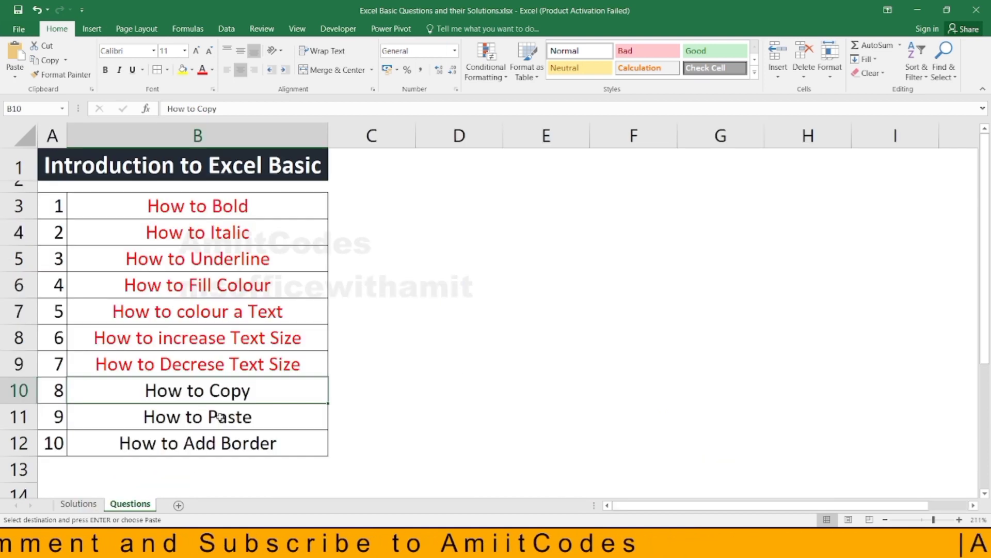
key("shift+Down")
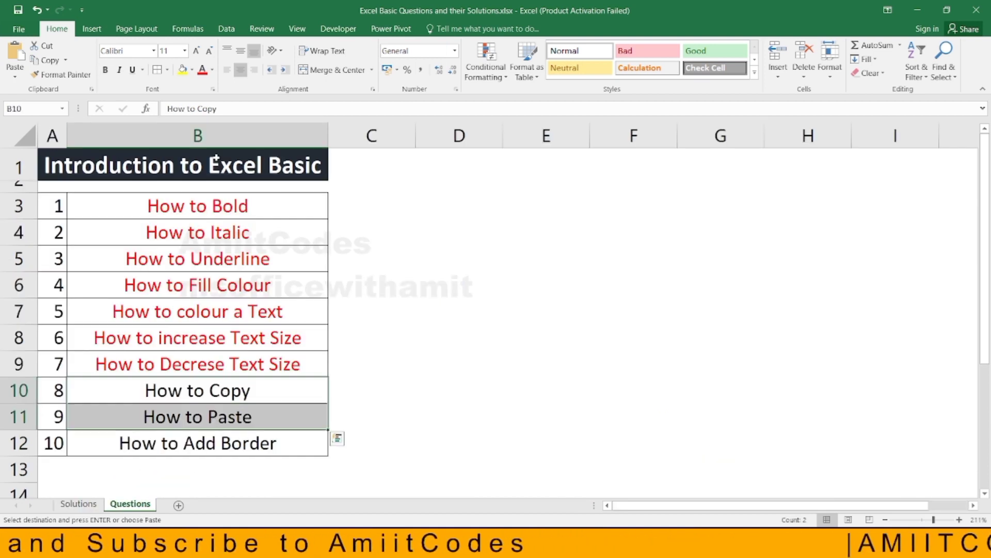
left_click(202, 71)
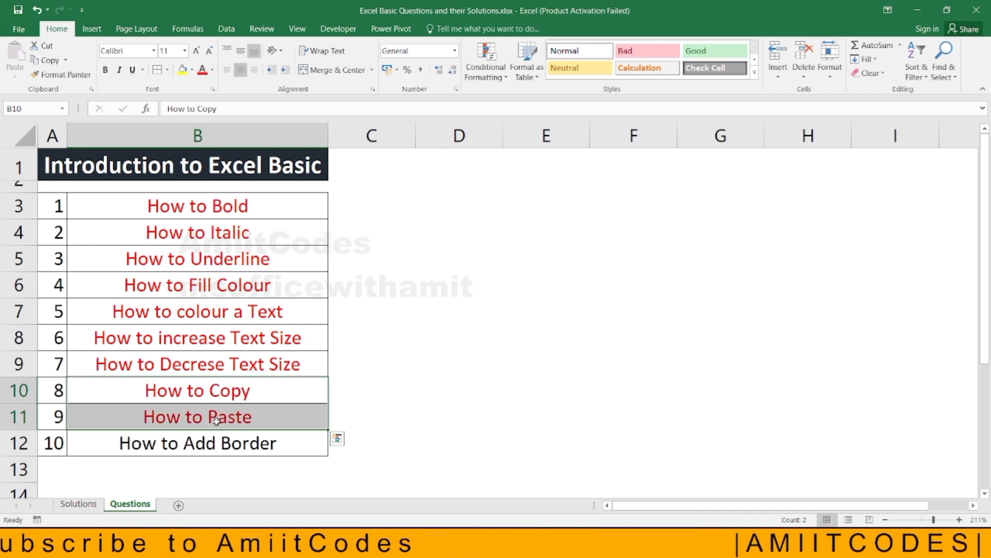
left_click(206, 441)
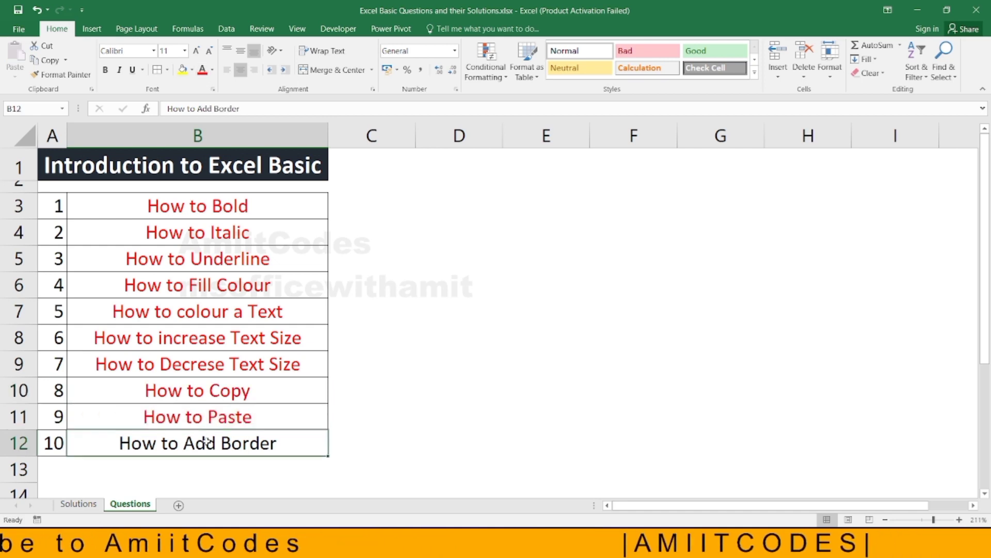
Apply borders to the column I entries I2:I21 on the Solutions sheet
left_click(69, 510)
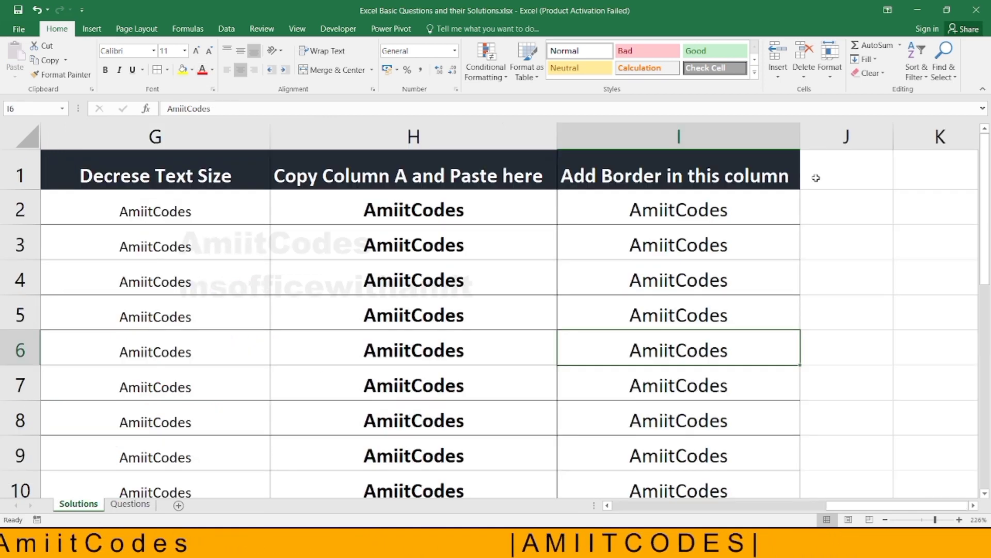
left_click(647, 207)
key("ctrl+shift+Down")
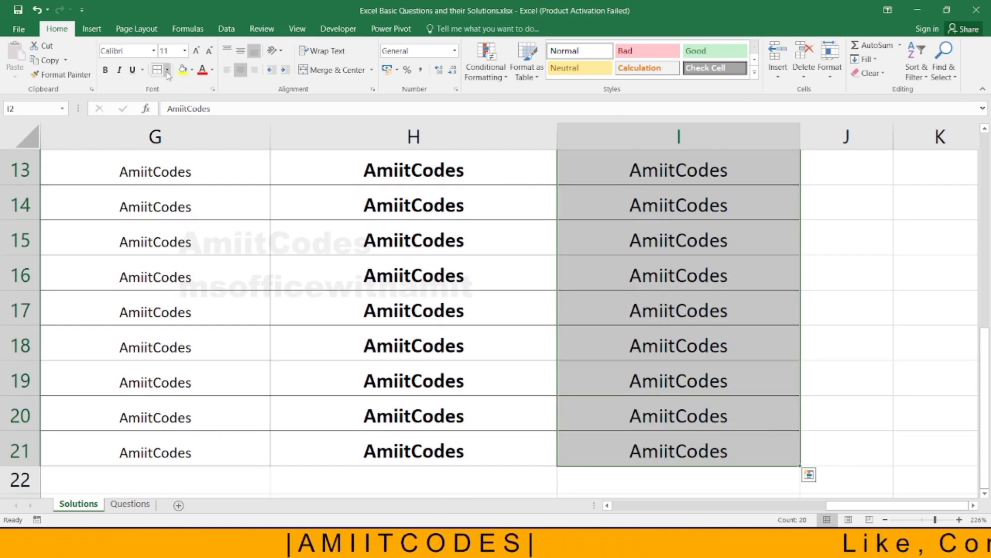
left_click(167, 70)
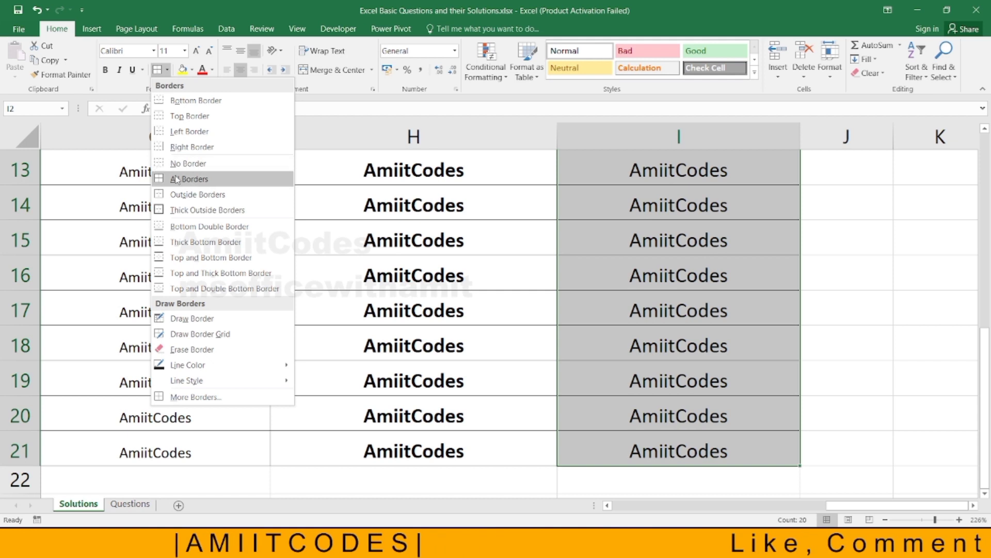
left_click(188, 163)
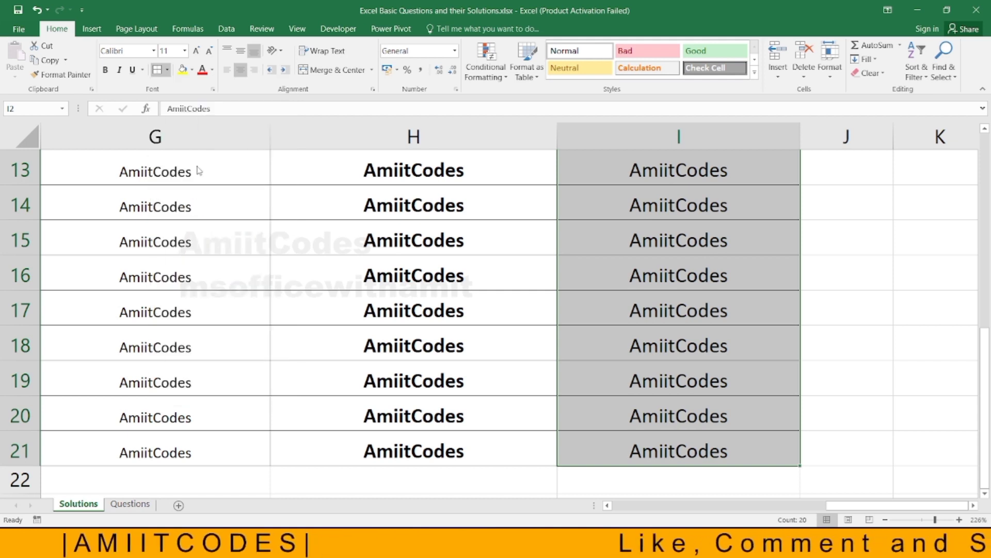
scroll(606, 258, "up", 4)
left_click(606, 211)
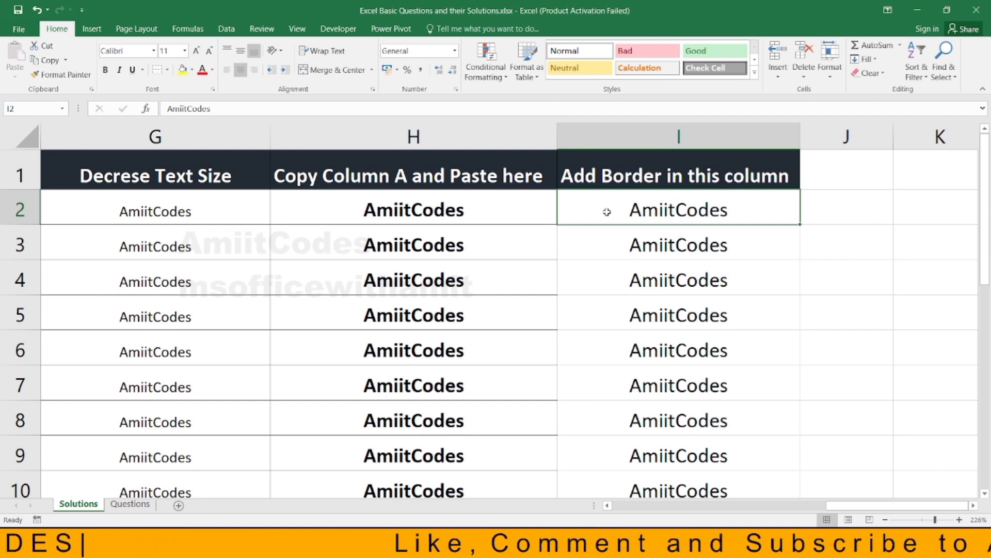
left_click(100, 307)
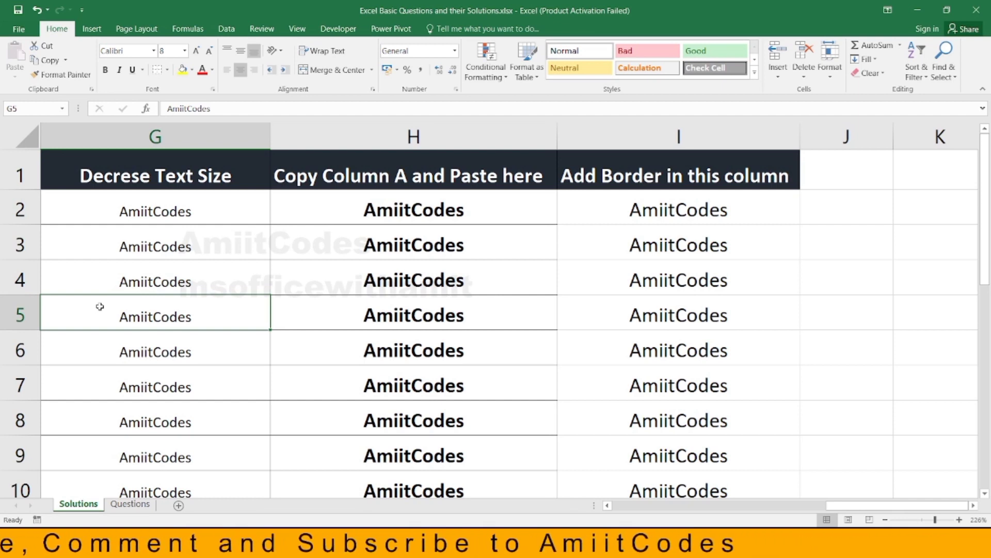
Apply All Borders to I1:I21, including the header cell
left_click(692, 179)
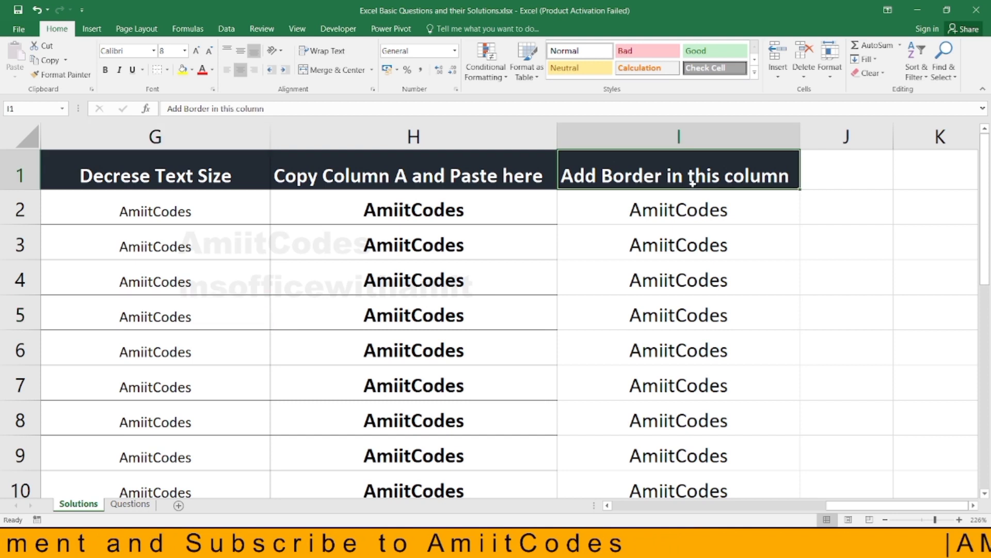
key("ctrl+shift+Down")
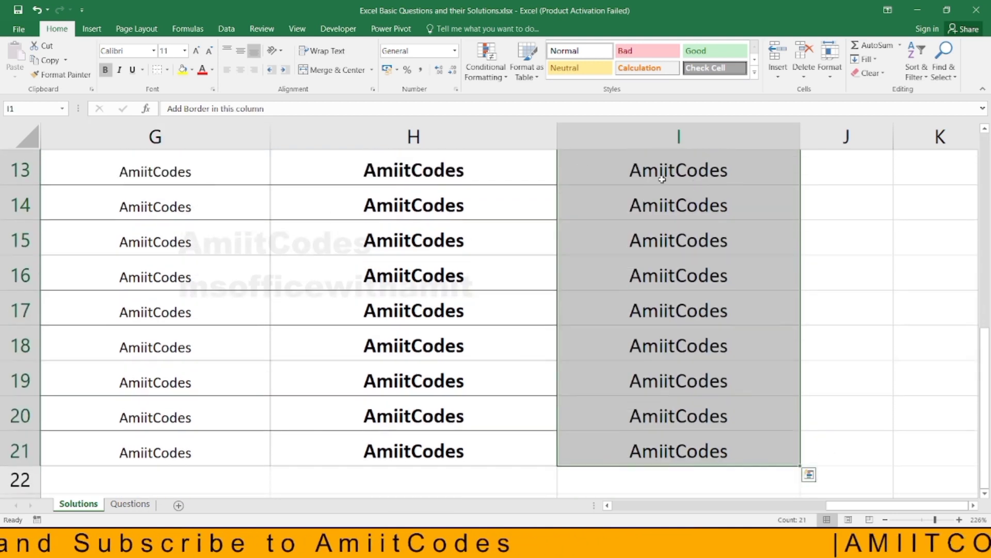
left_click(169, 69)
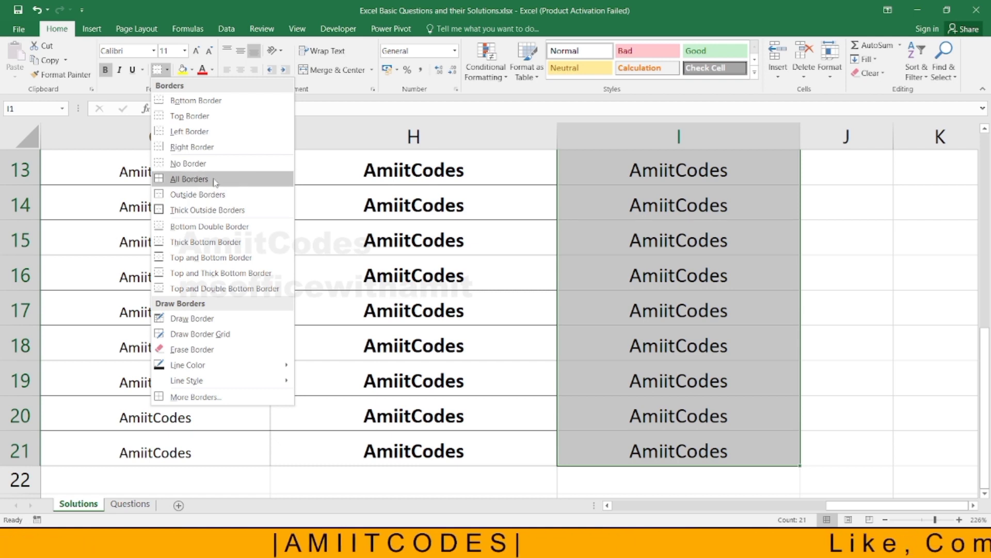
left_click(215, 179)
scroll(215, 182, "up", 4)
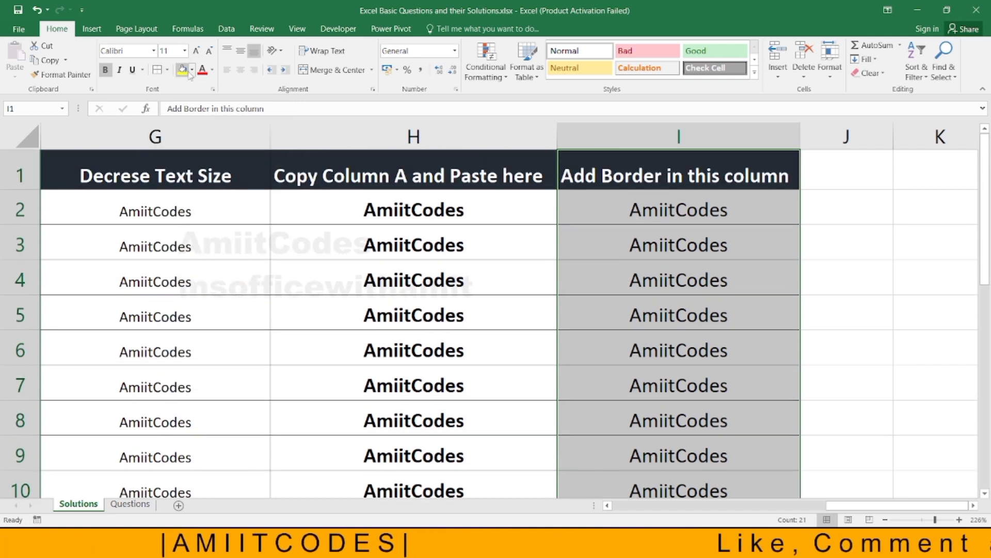
left_click(168, 69)
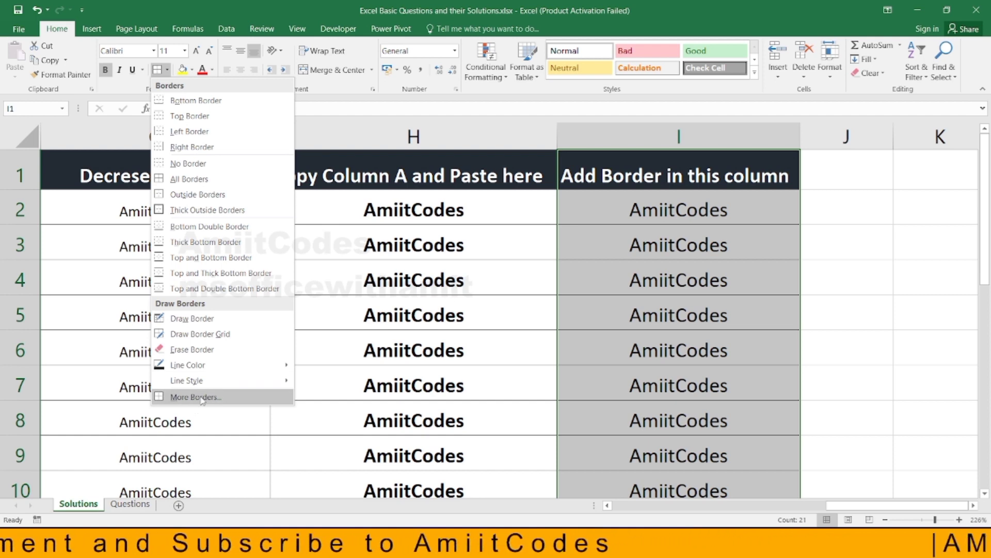
left_click(347, 364)
left_click(723, 230)
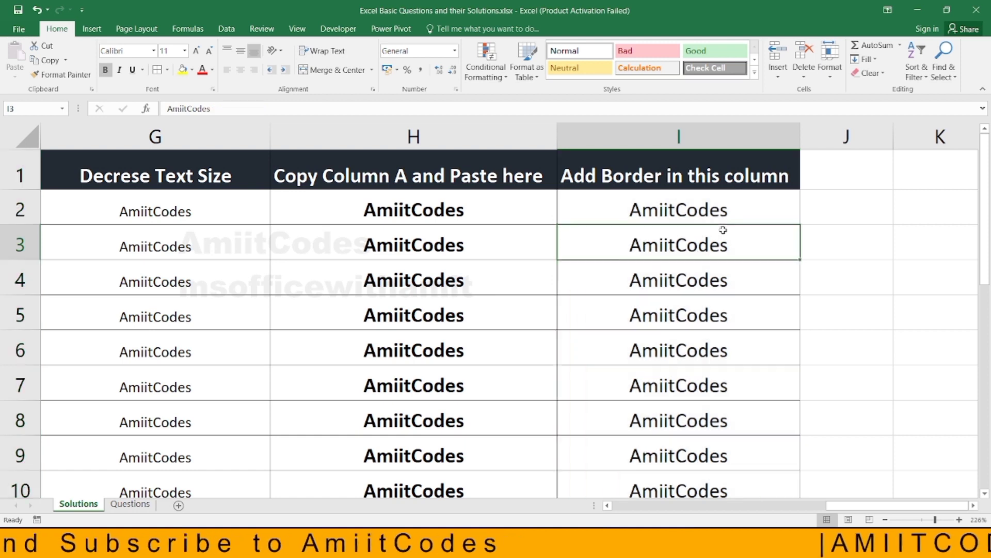
key("Left")
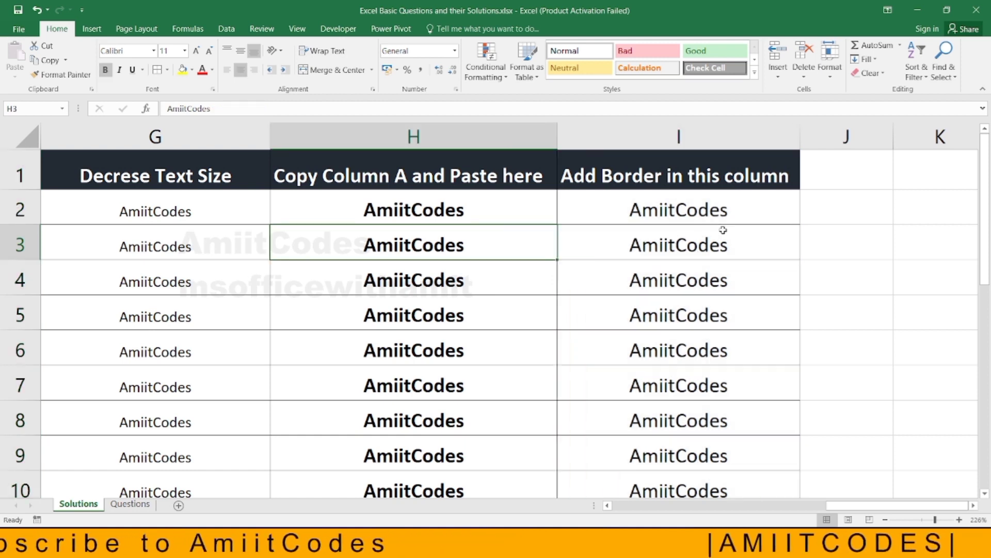
key("Left")
key("Left")
key("Left")
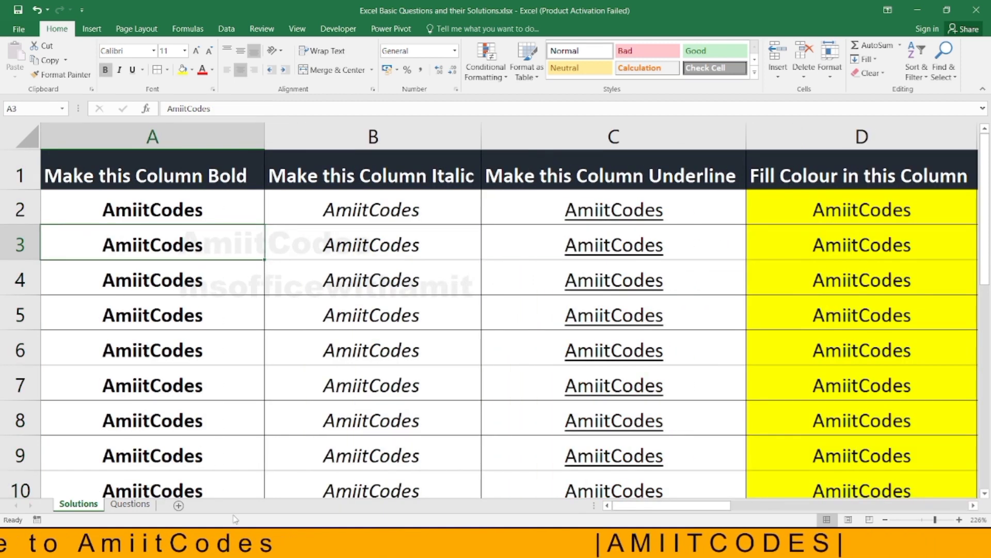
Make 'How to Add Border' in B12 red, confirm all ten questions are red, then return to Solutions
left_click(147, 504)
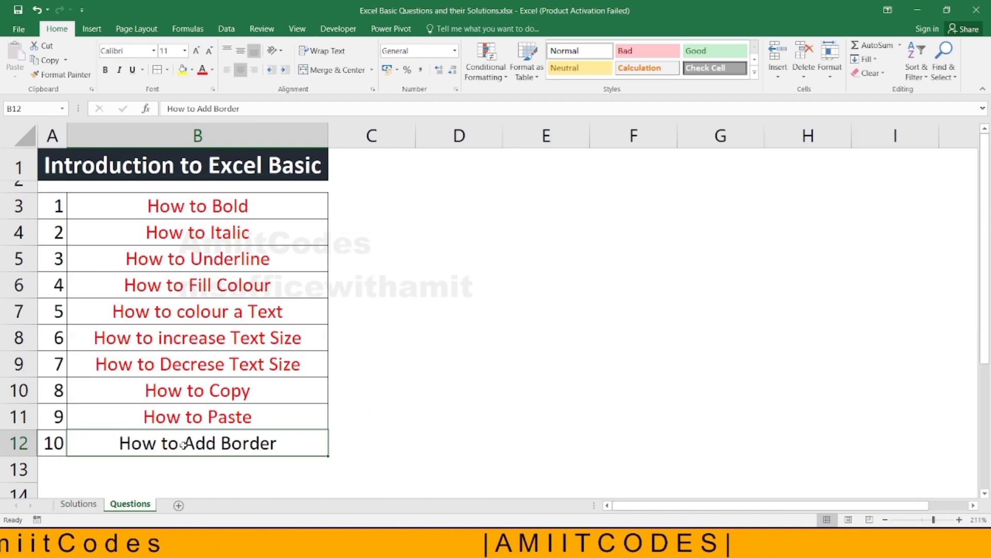
left_click(202, 70)
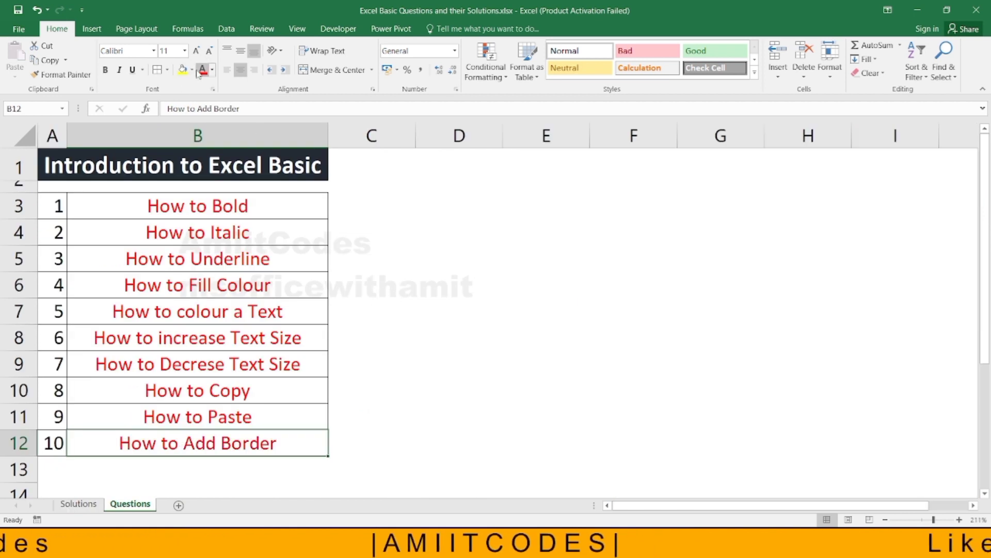
left_click(115, 204)
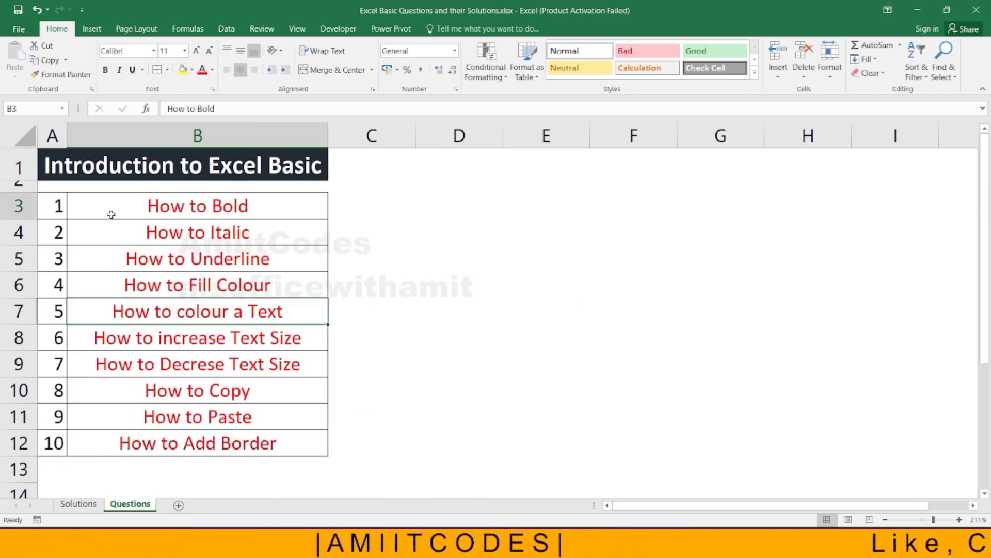
left_click(129, 449)
left_click_drag(129, 449, 169, 209)
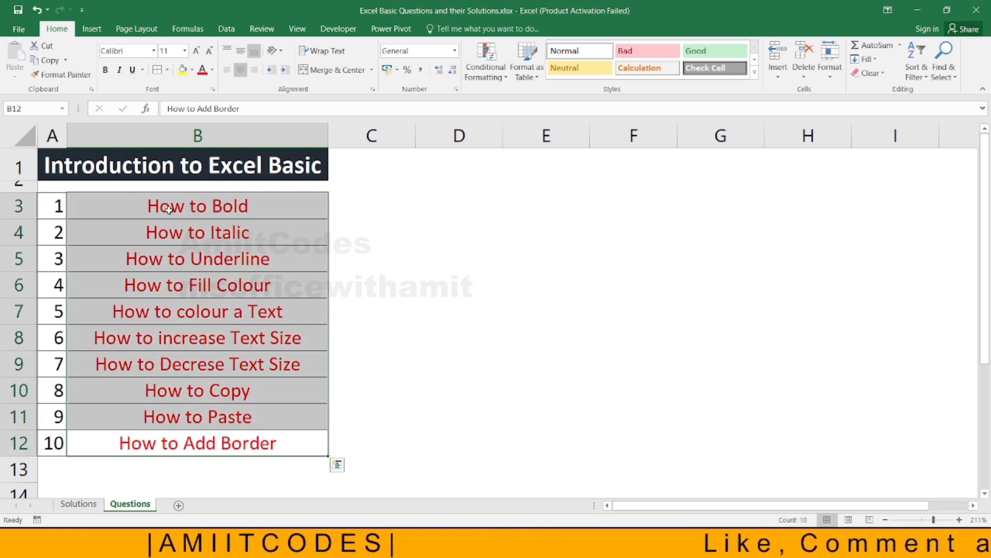
left_click(82, 504)
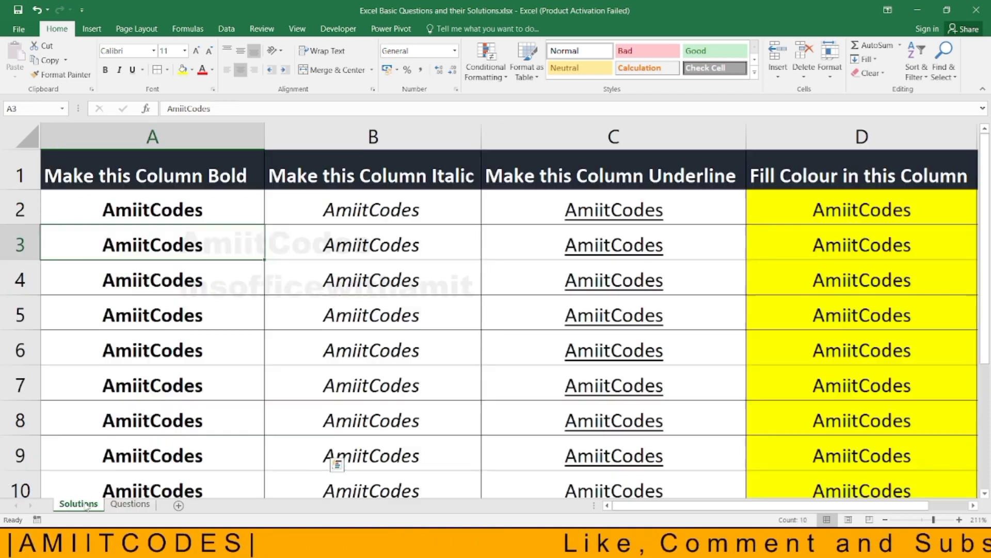
left_click(158, 192)
left_click(158, 189)
key("Right")
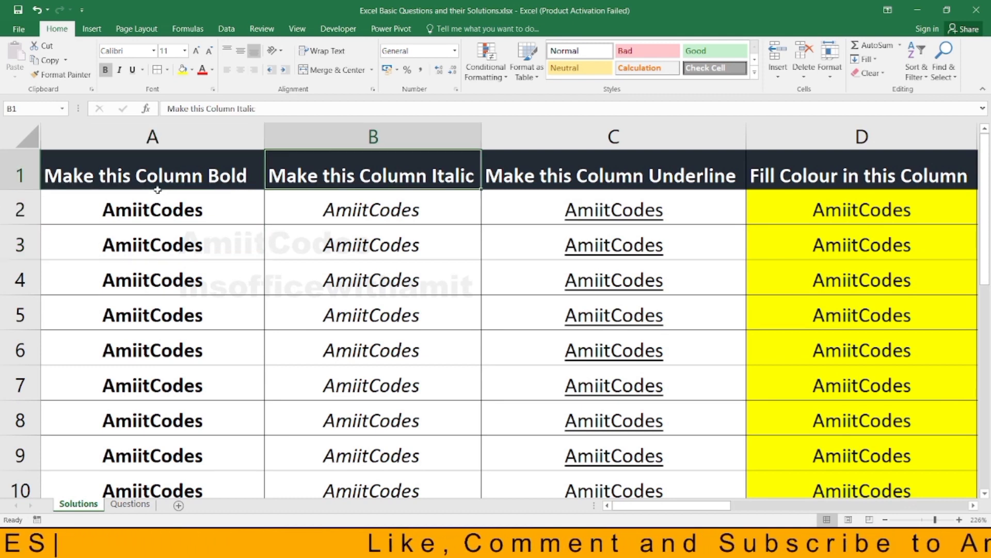
key("Right")
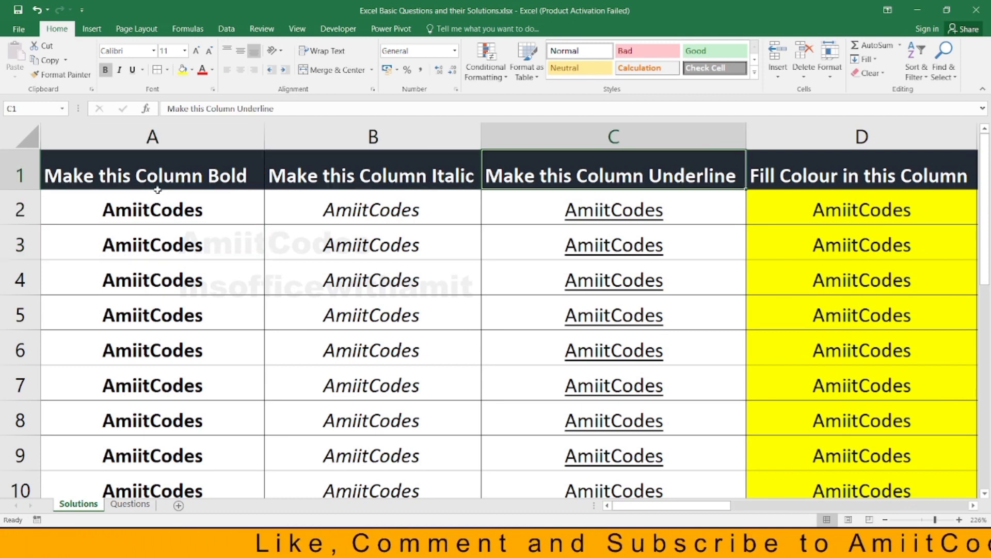
key("Right")
key("Right")
key("Right")
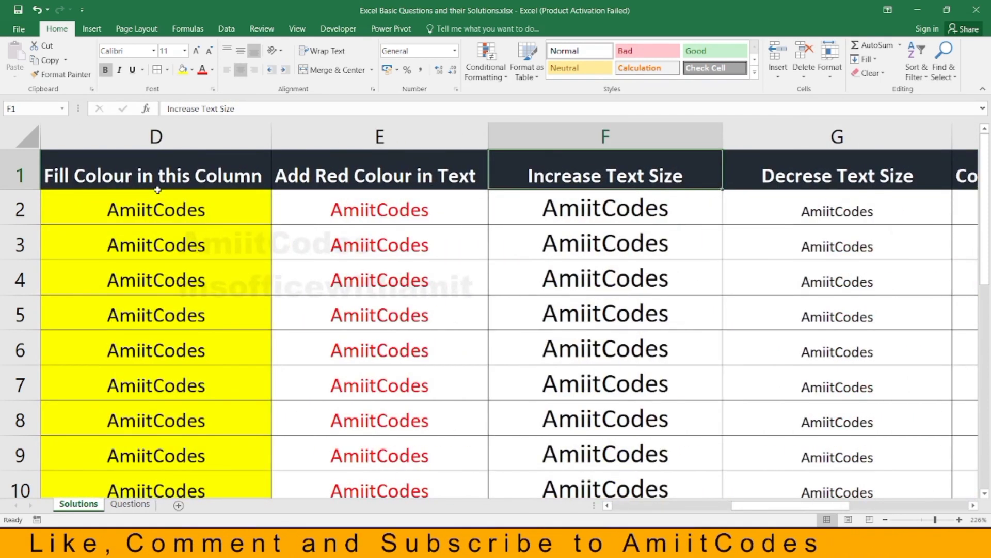
key("Left")
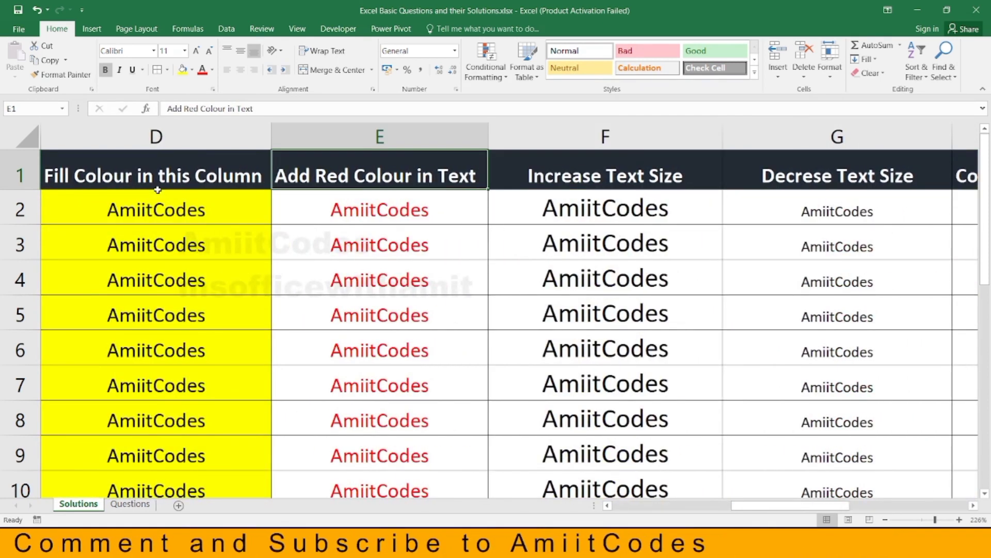
key("Right")
key("Right")
key("Right")
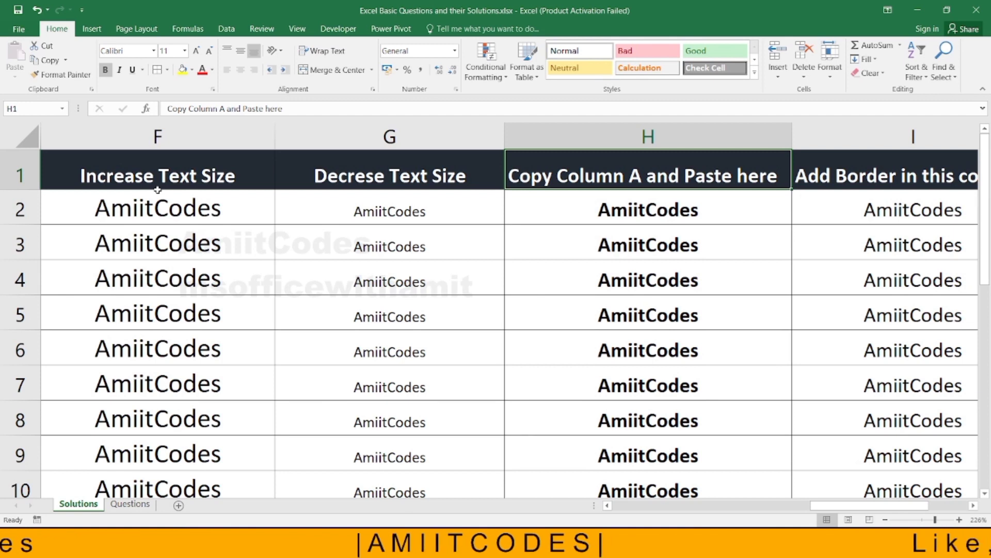
key("Right")
key("Right")
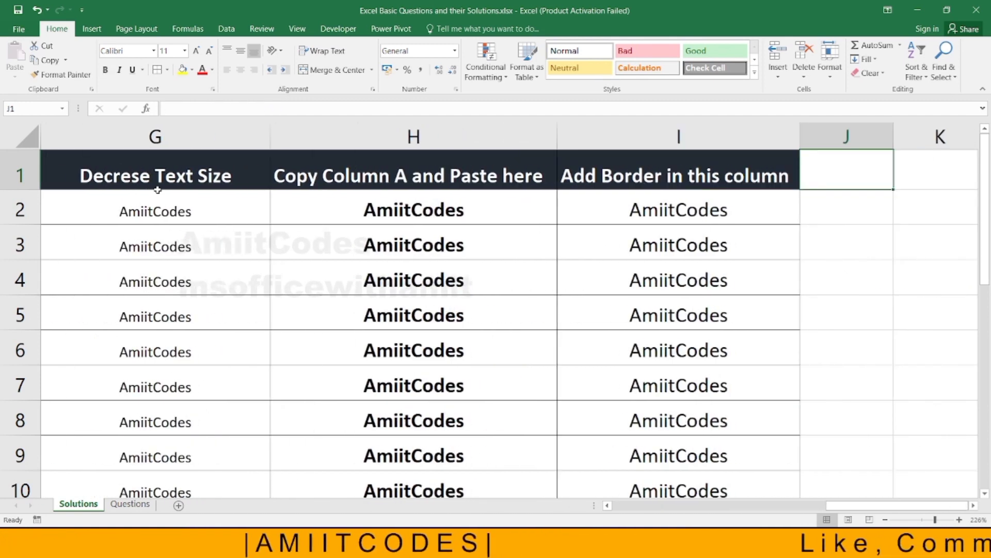